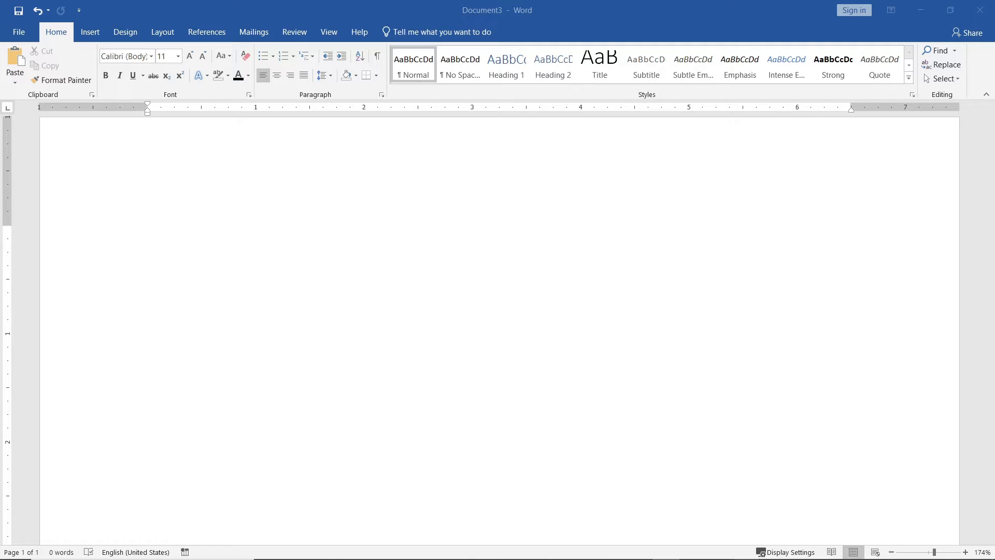
Generate a 118-word lorem ipsum paragraph in the blank page using =lorem(1,20)
left_click(291, 253)
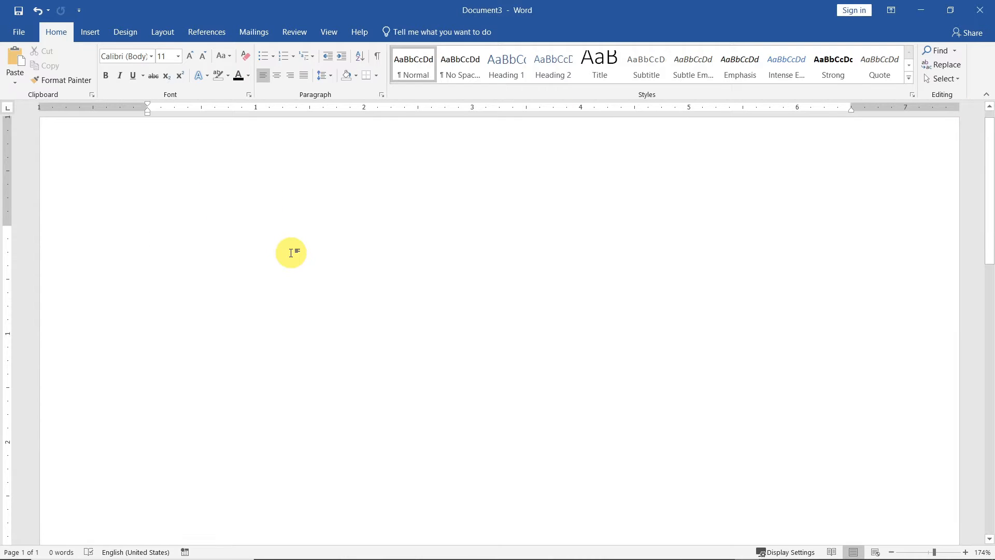
type("π")
key("BackSpace")
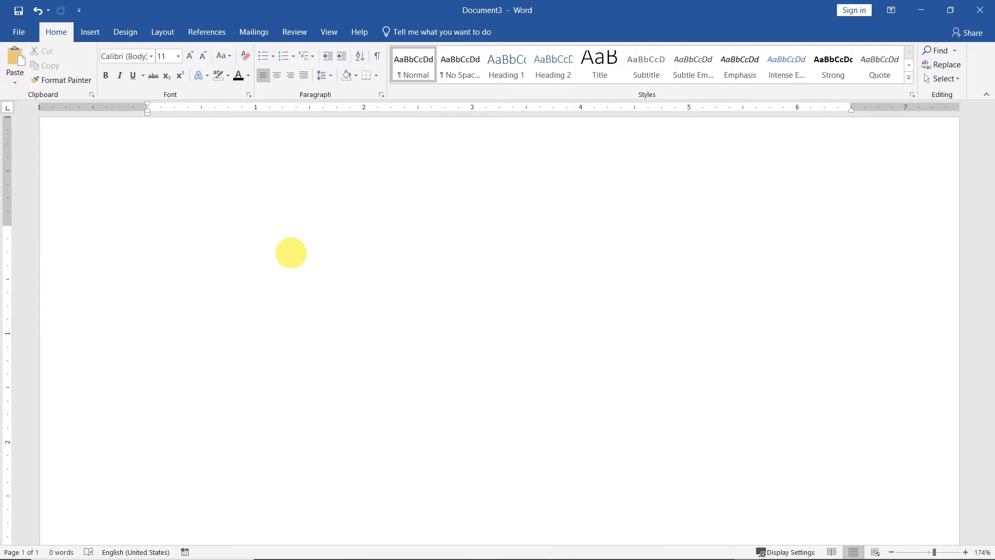
type("=lorem")
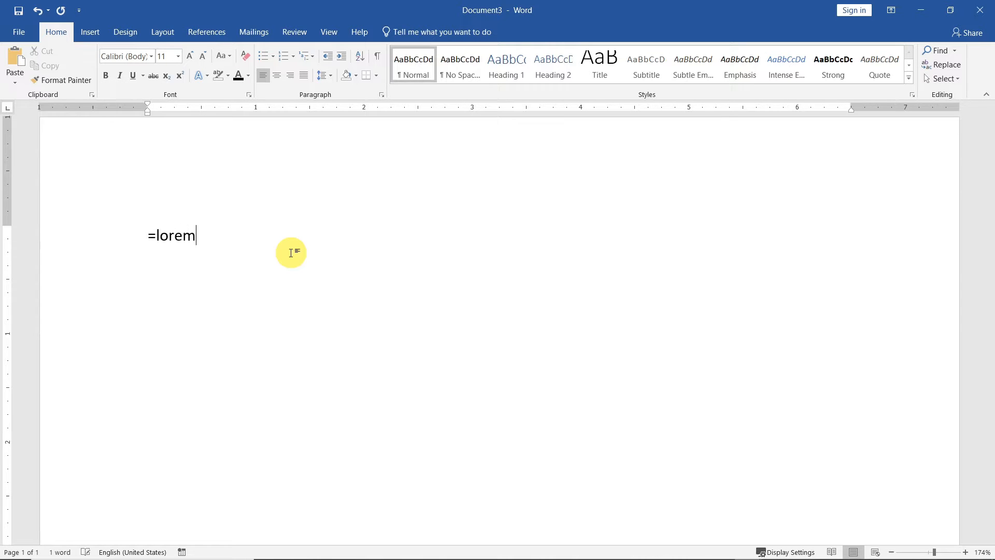
type("(1,20)")
key("Return")
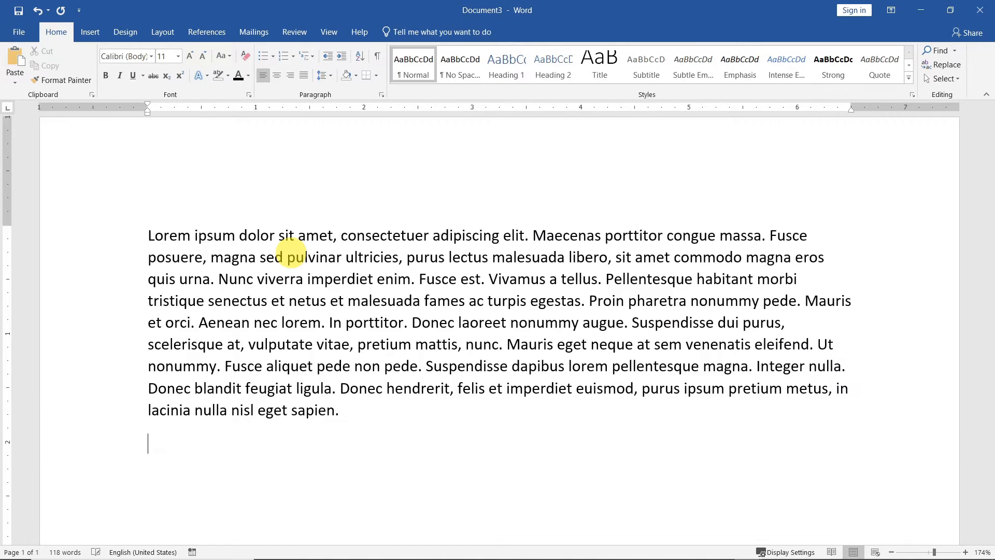
left_click(192, 234)
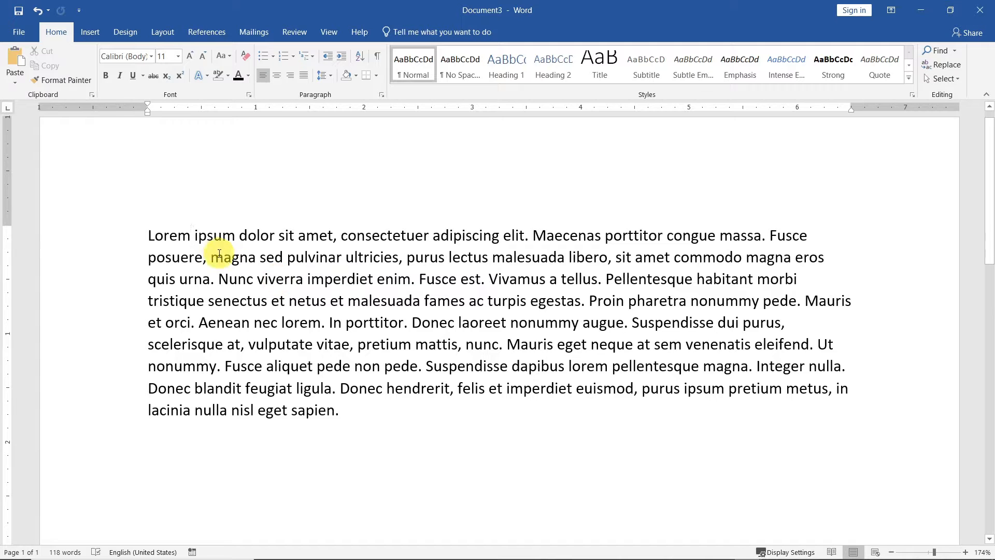
left_click(169, 236)
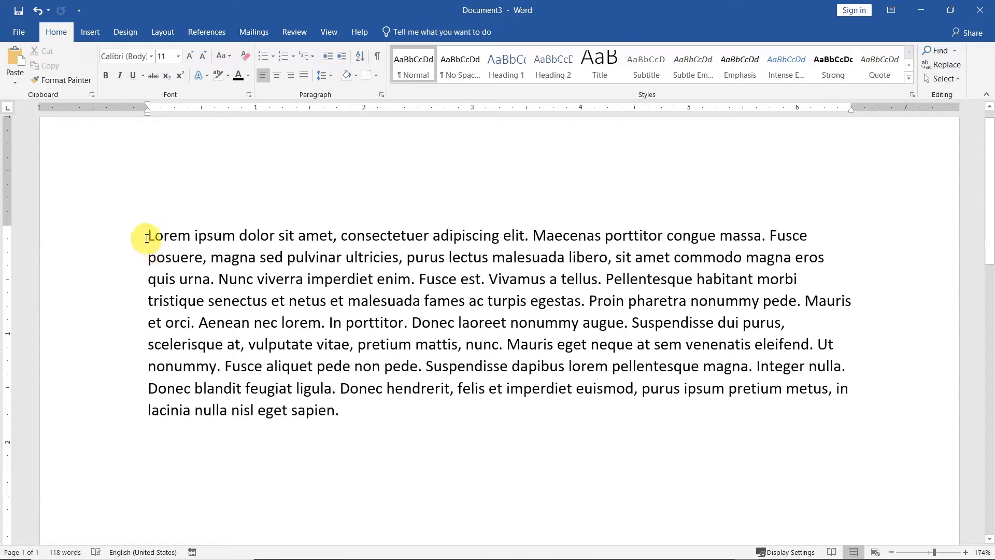
left_click(192, 234)
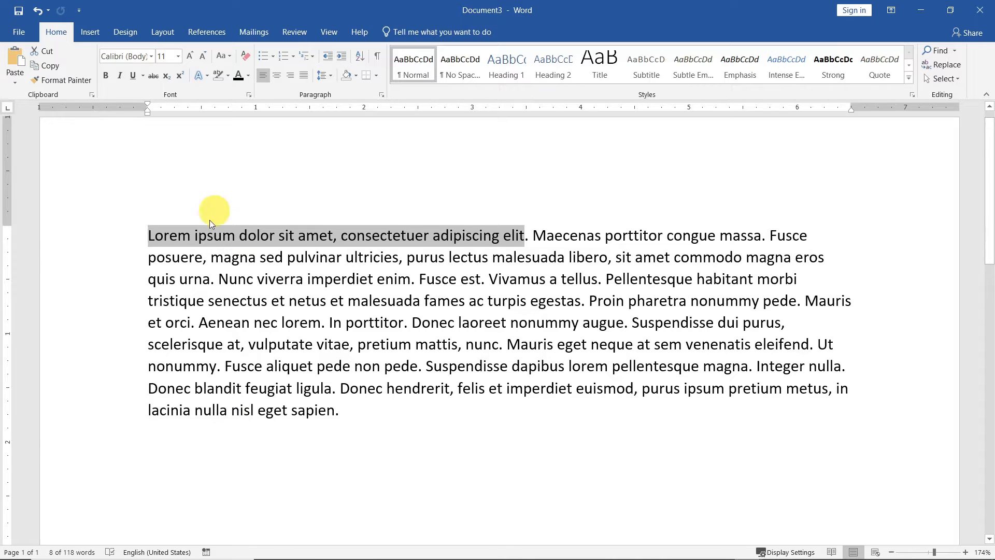
left_click(166, 155)
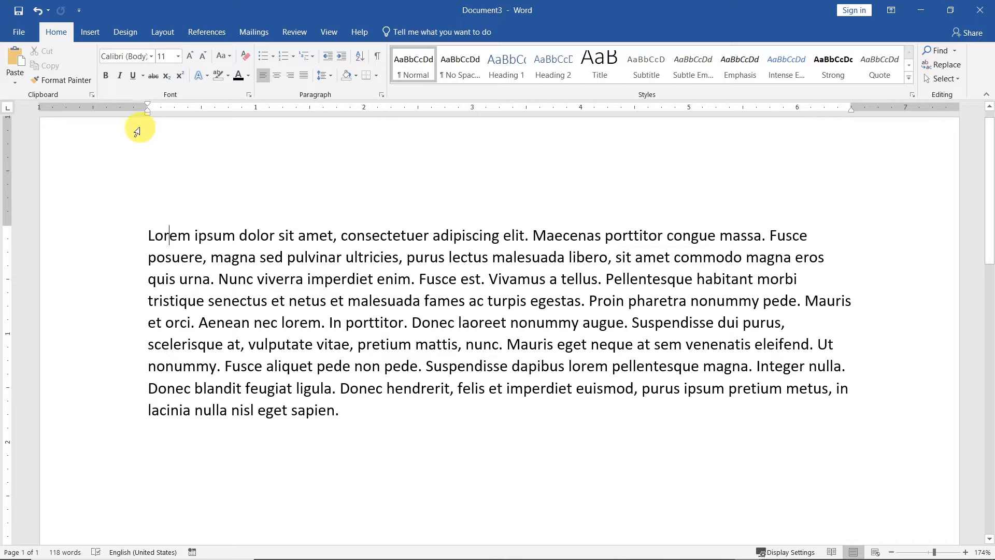
Make 'Lorem' 16 pt and insert a 20 pt word 'Hello' right after 'dolor'
left_click(177, 56)
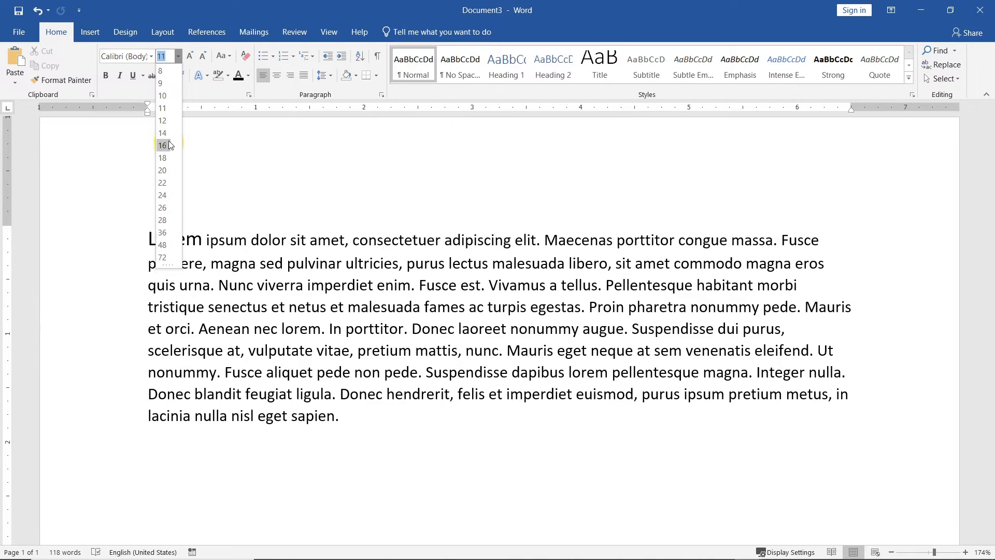
left_click(163, 145)
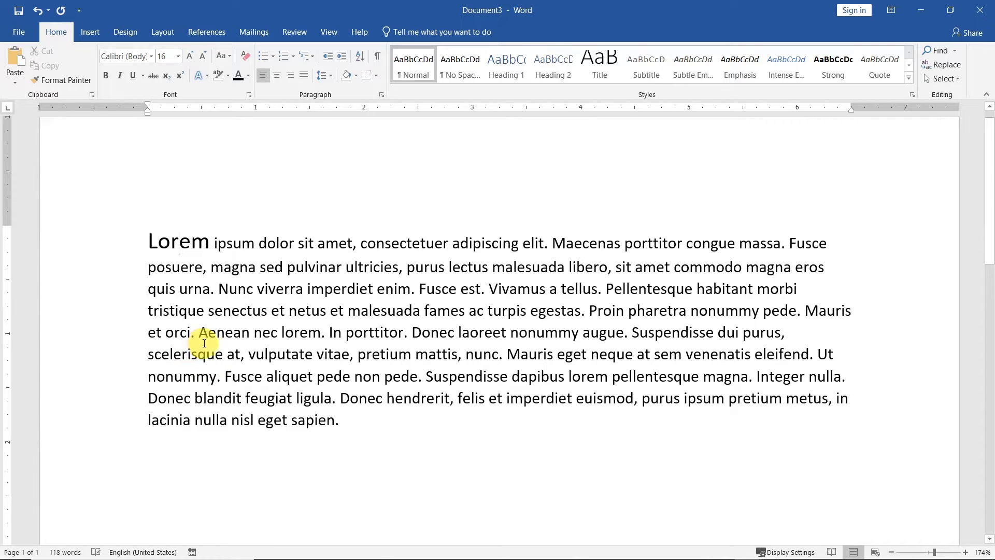
left_click(289, 243)
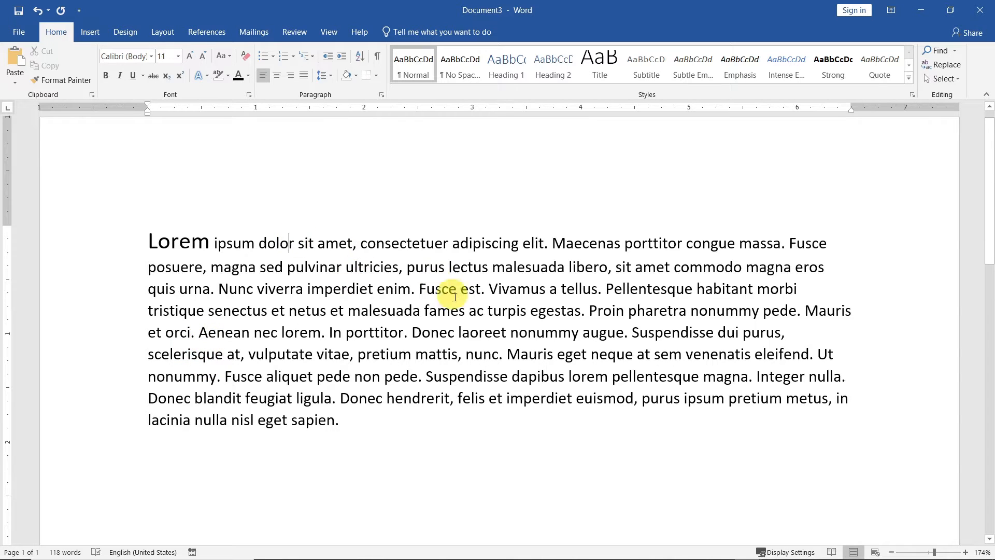
left_click(293, 243)
mouse_move(537, 558)
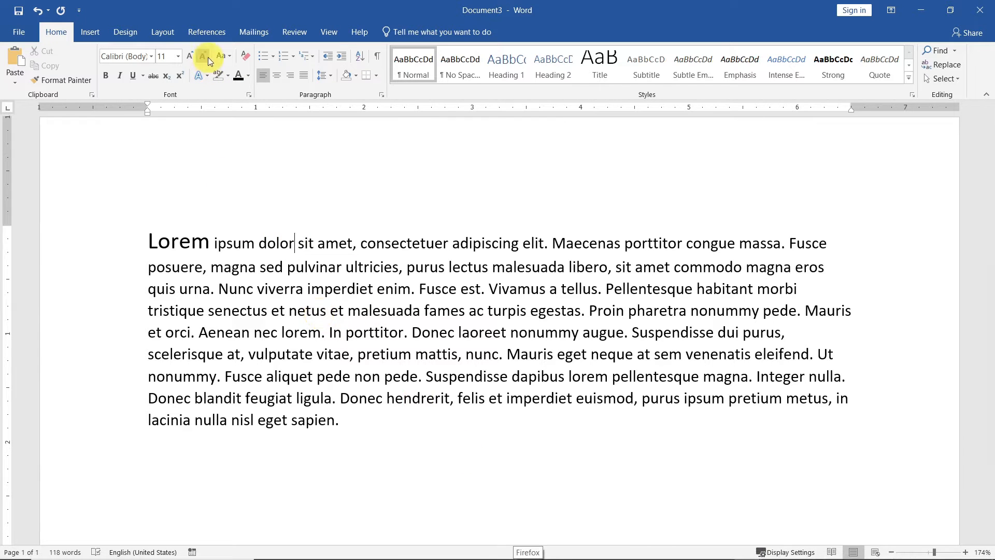
left_click(178, 57)
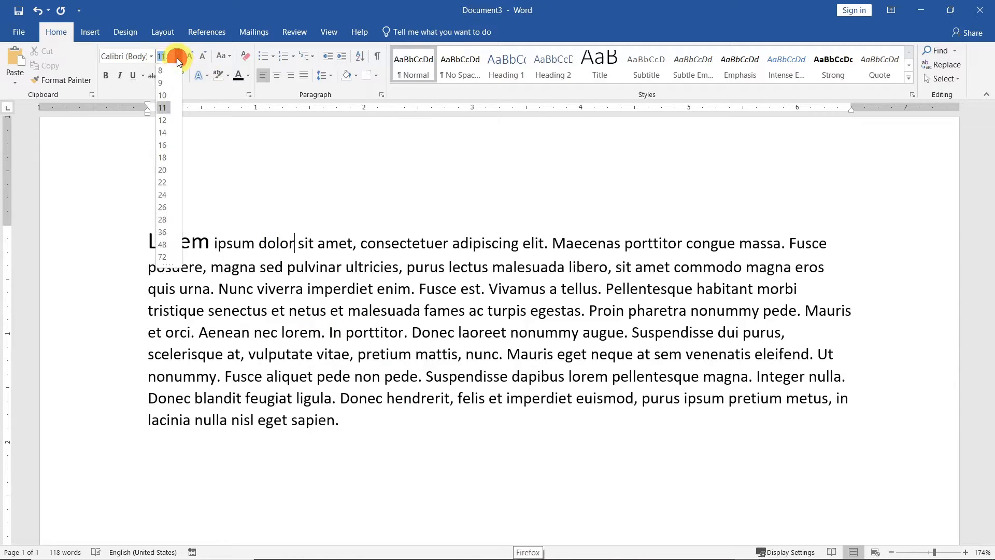
left_click(162, 170)
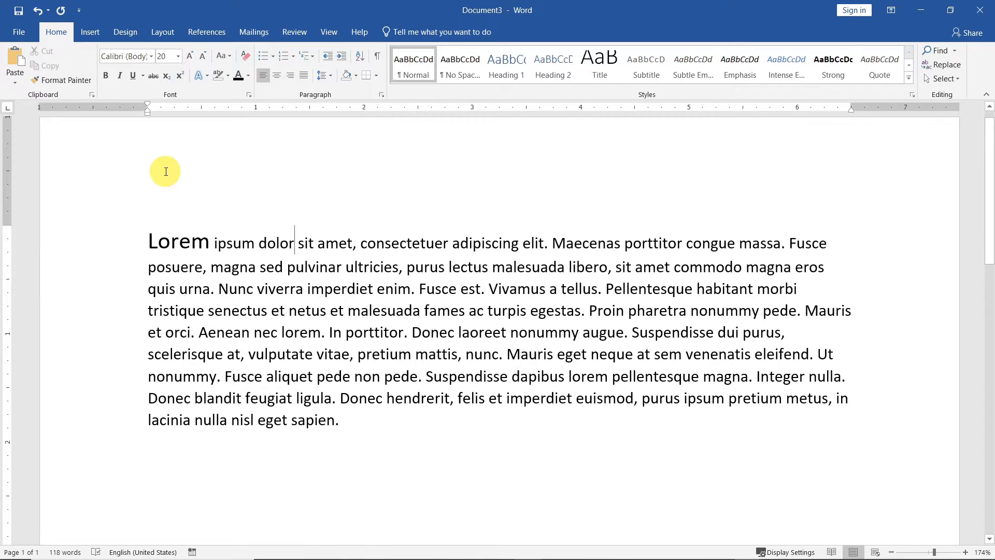
type("Hello")
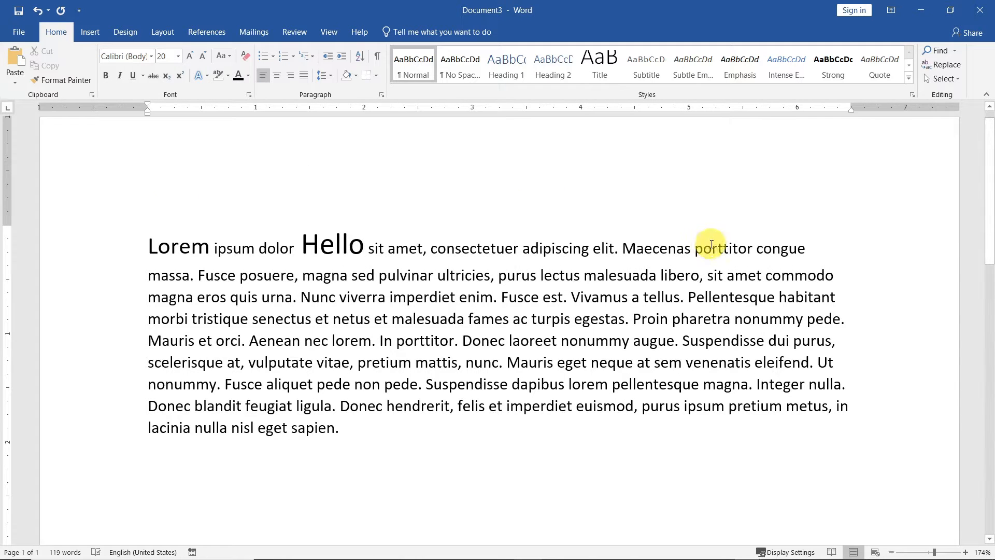
Set 'cenas porttitor' to 22 pt, then select the whole paragraph
left_click_drag(623, 250, 660, 244)
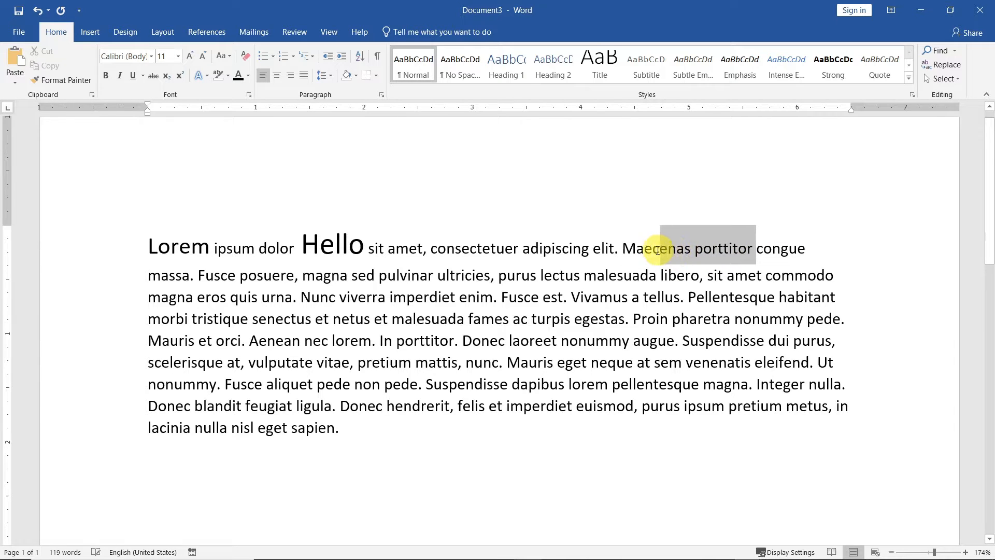
left_click(179, 57)
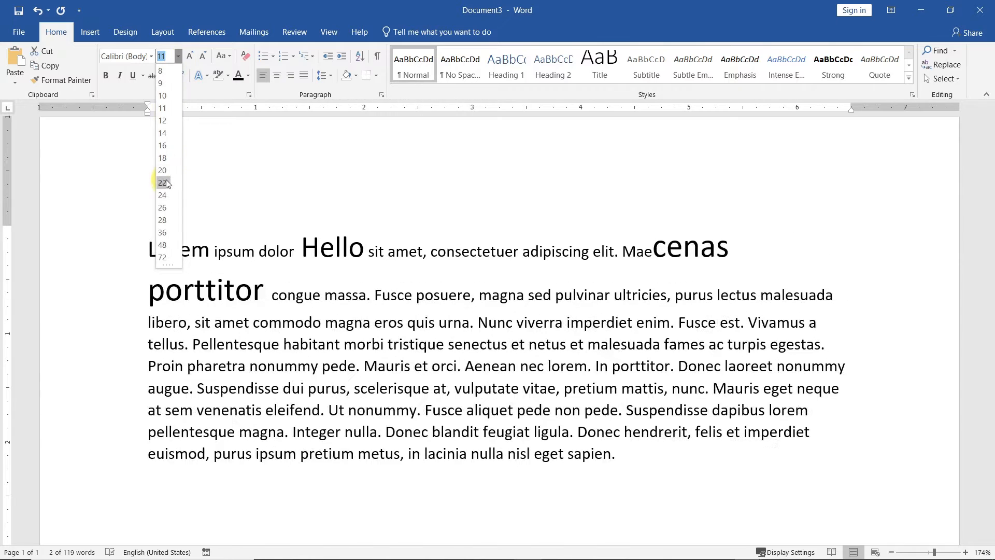
left_click(165, 182)
left_click(574, 369)
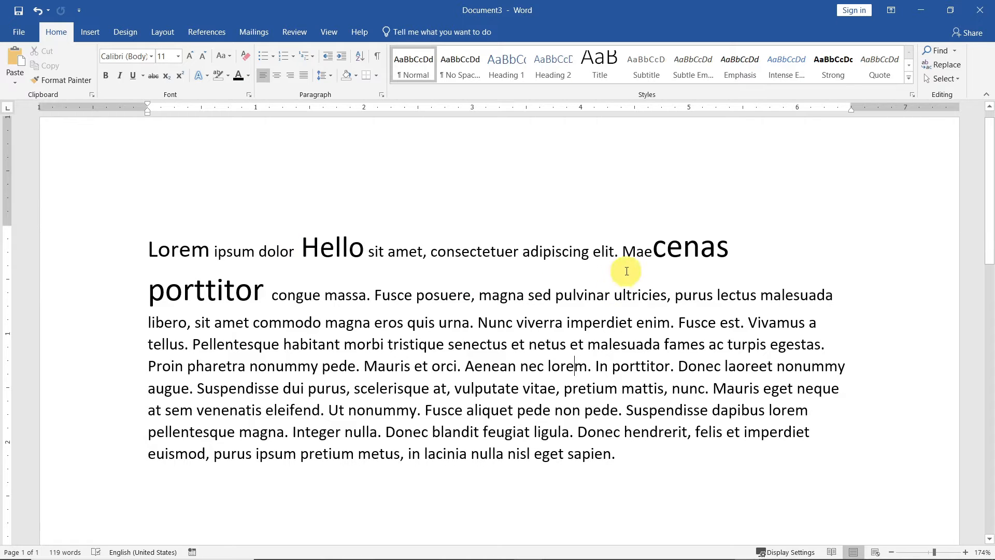
left_click_drag(624, 253, 672, 255)
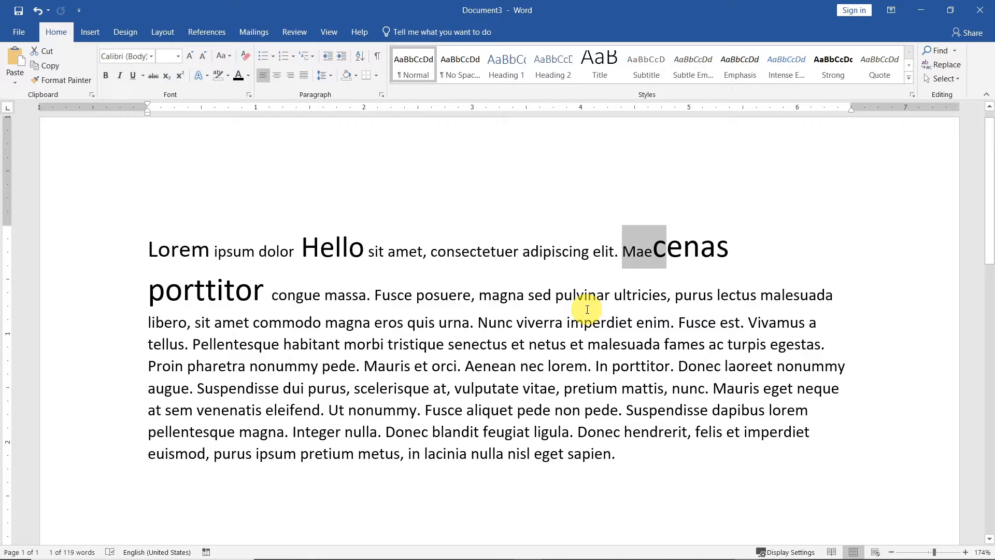
left_click_drag(623, 252, 673, 259)
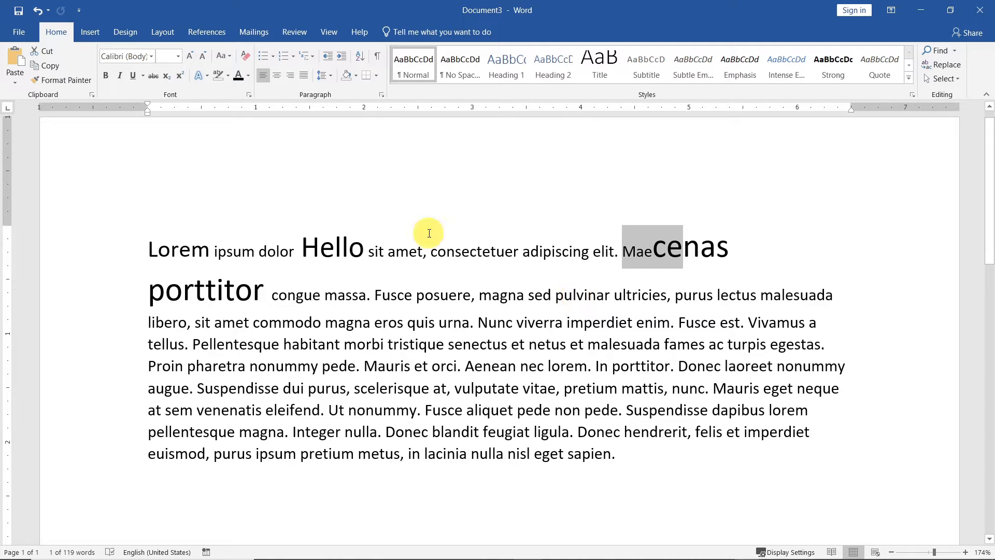
left_click_drag(148, 249, 648, 455)
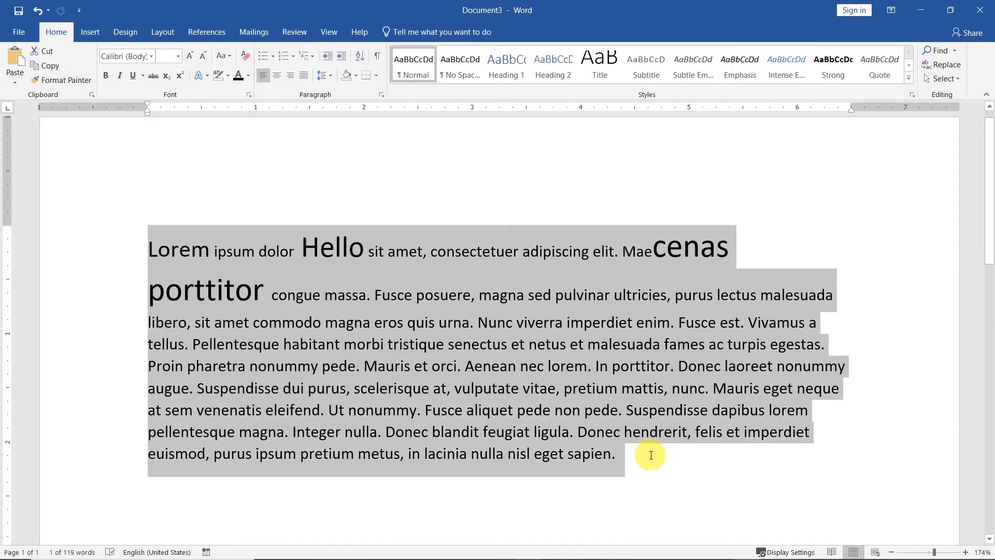
Set the whole selected paragraph to 18 pt
left_click(179, 56)
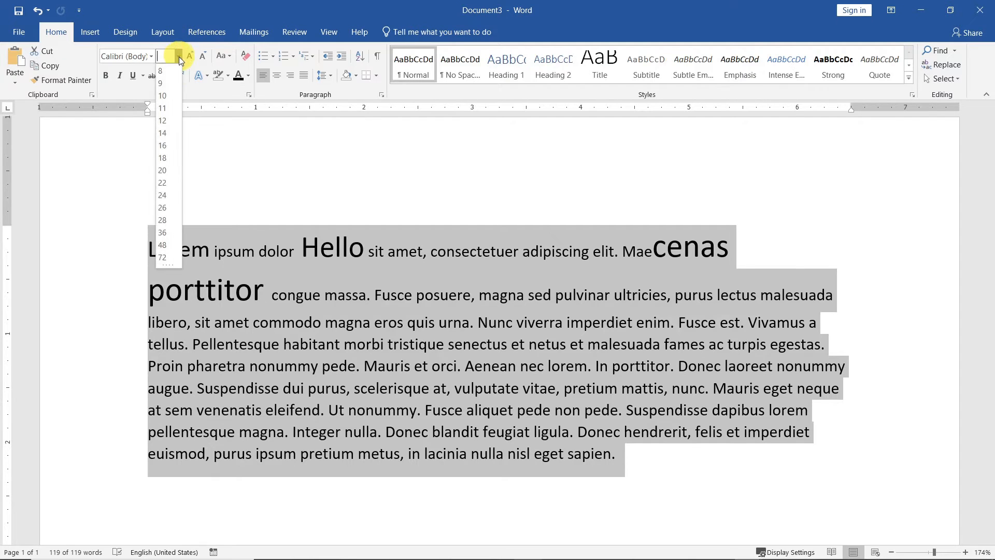
left_click(162, 157)
left_click(672, 267)
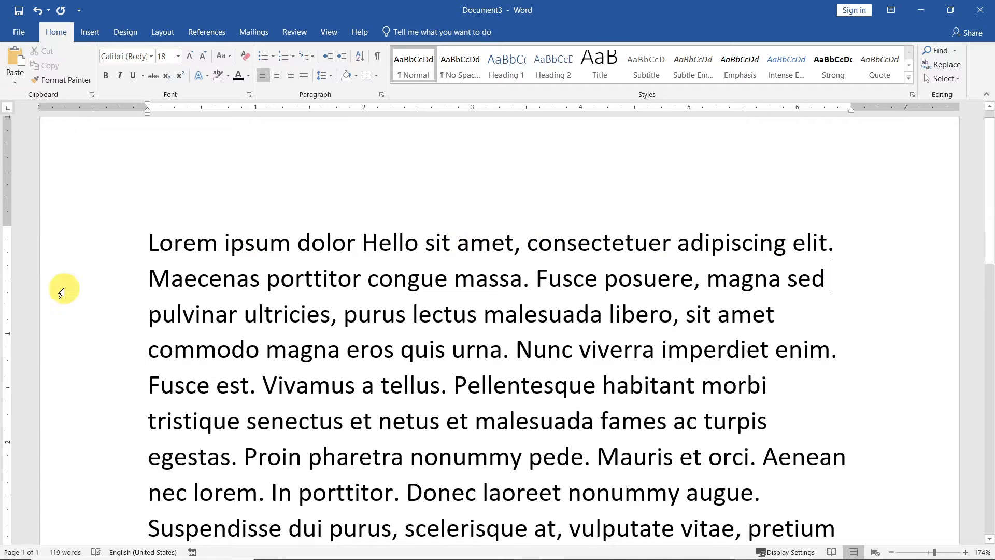
Change the font of the word 'Lorem' to Freestyle Script
left_click(183, 234)
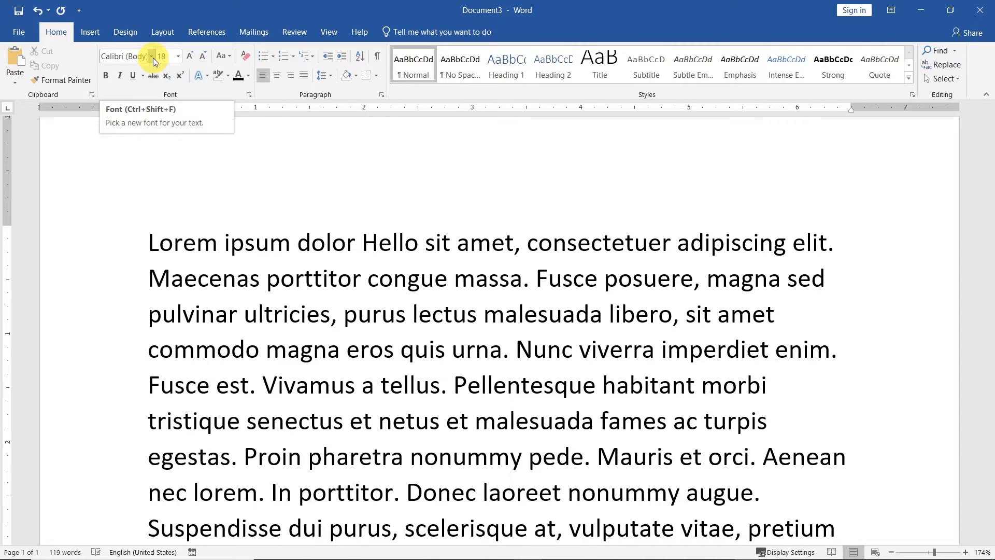
left_click(153, 56)
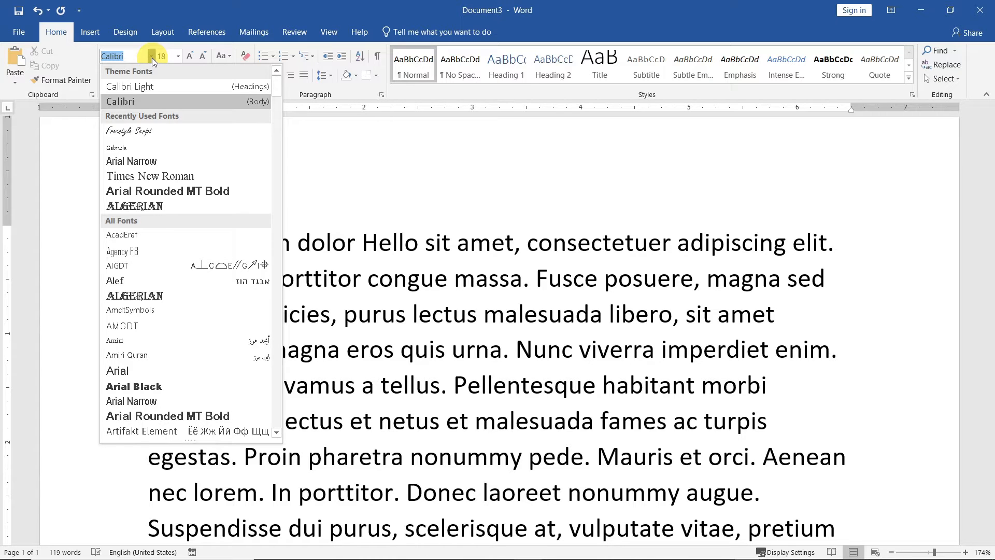
left_click(130, 131)
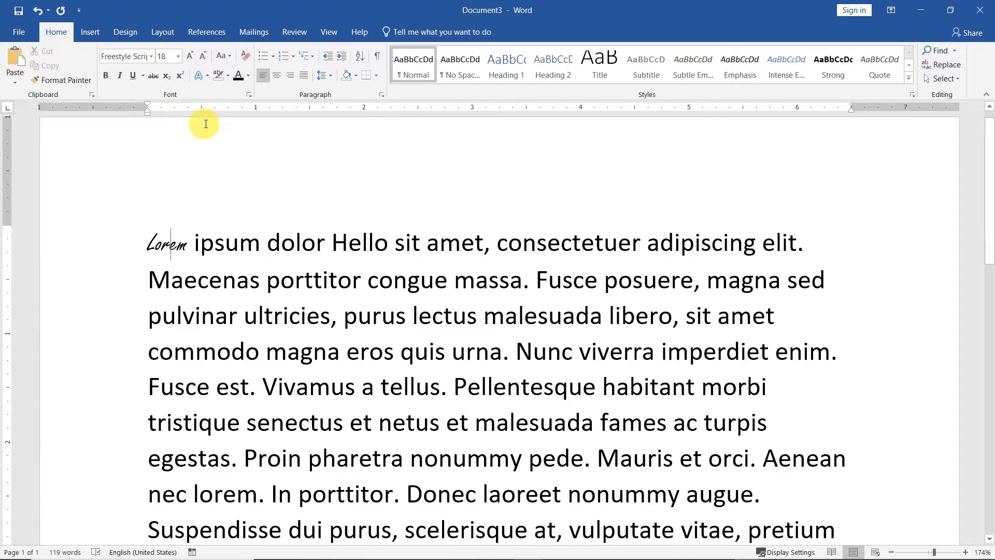
left_click(130, 33)
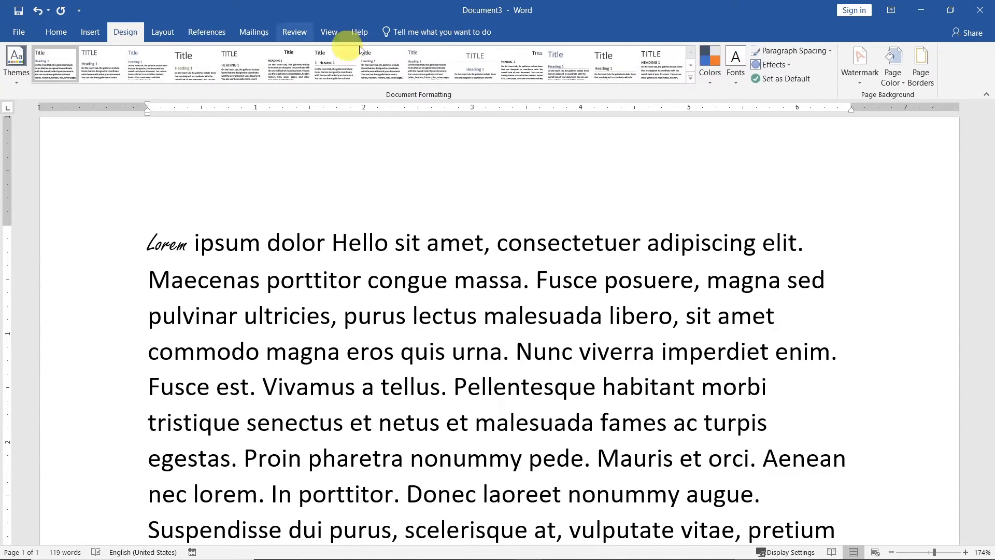
Apply the Arial theme fonts, then undo it to restore Calibri
left_click(734, 82)
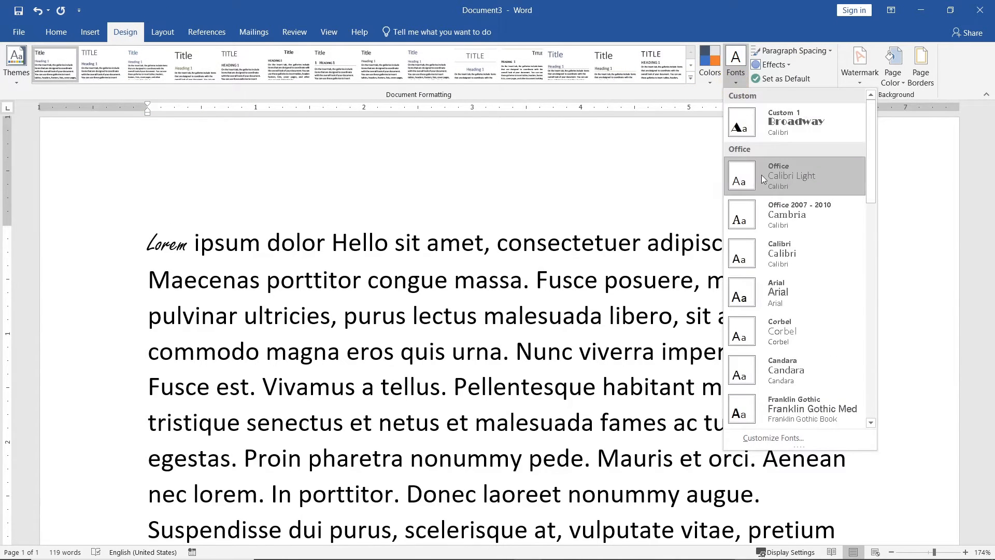
left_click(775, 293)
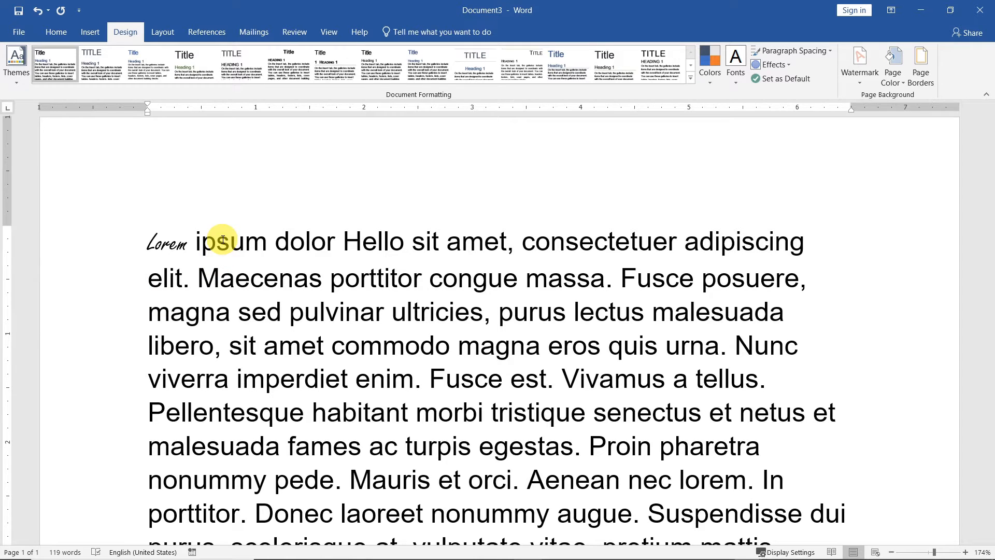
key("ctrl+z")
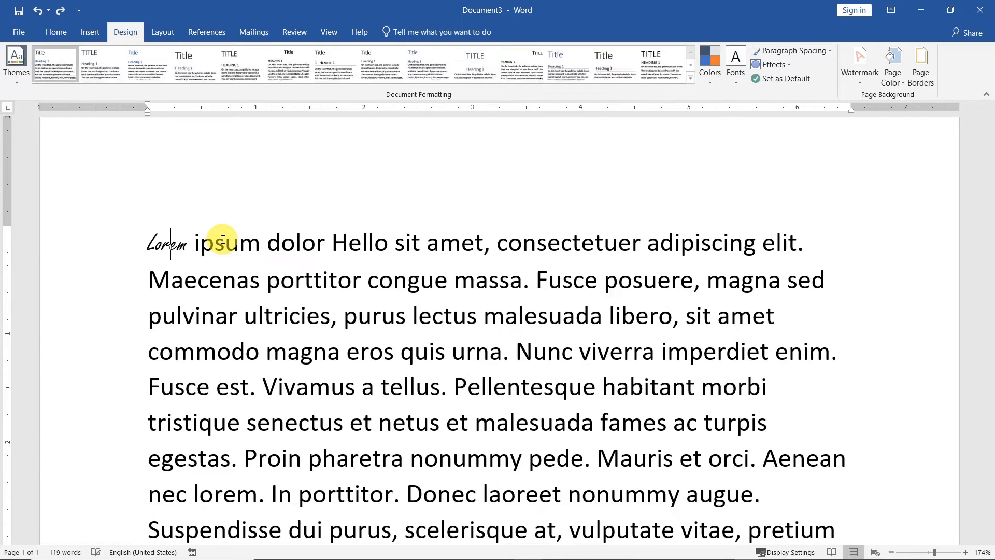
left_click(56, 32)
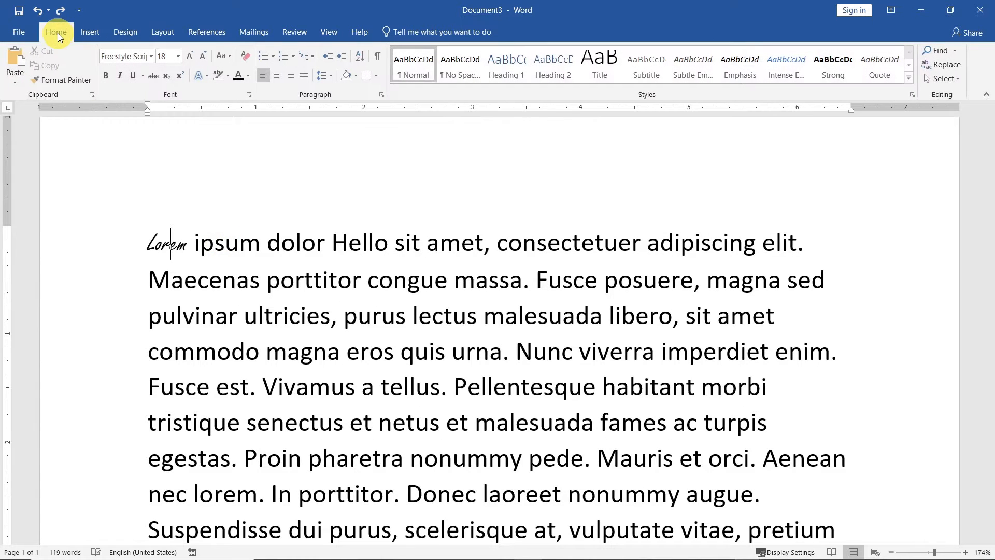
Make 'ipsum' bold and 'dolor' italic
left_click(152, 138)
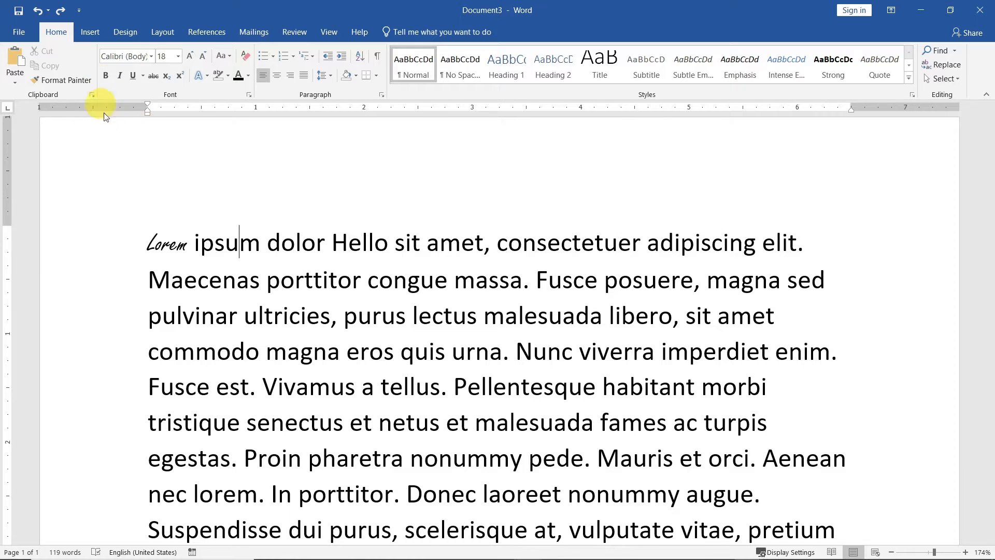
left_click(222, 248)
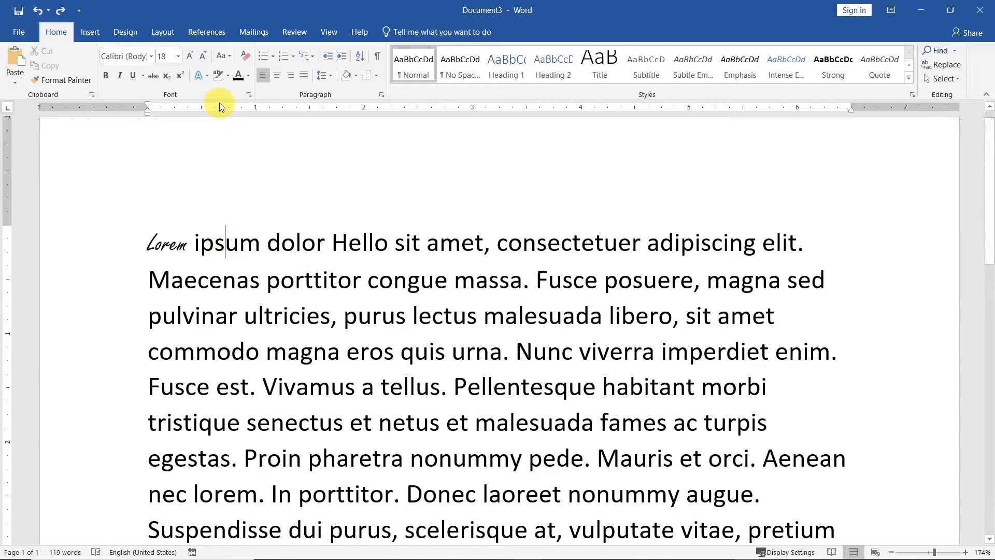
left_click(105, 76)
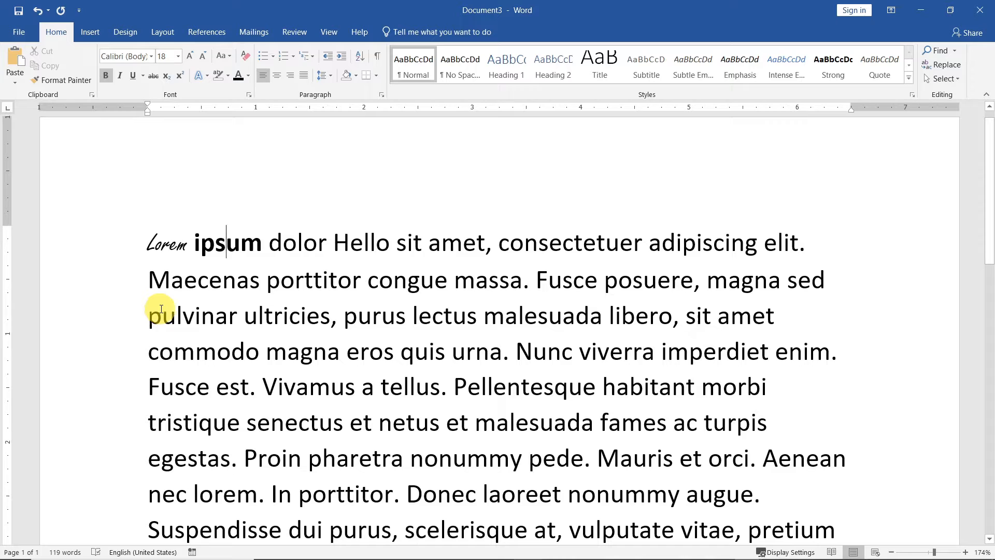
left_click(299, 241)
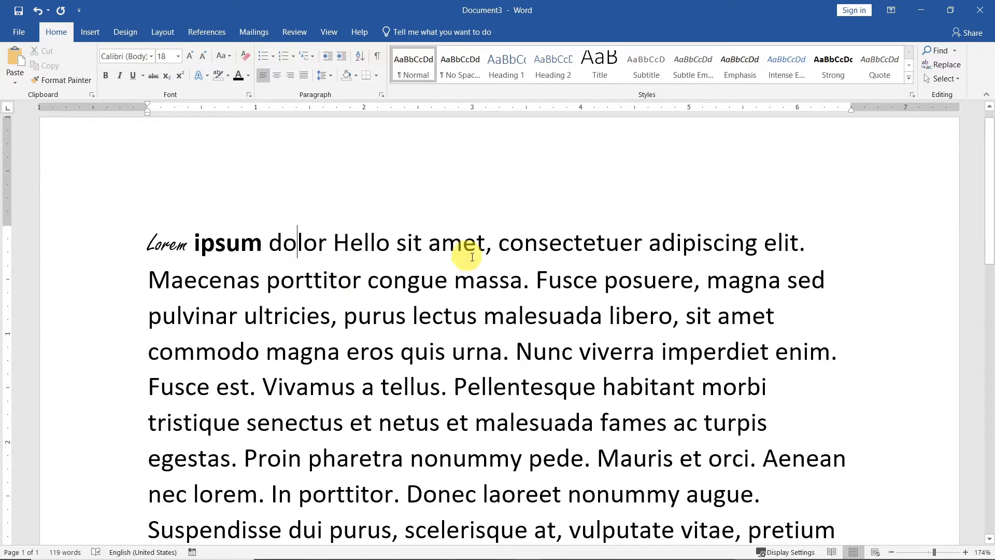
left_click(119, 76)
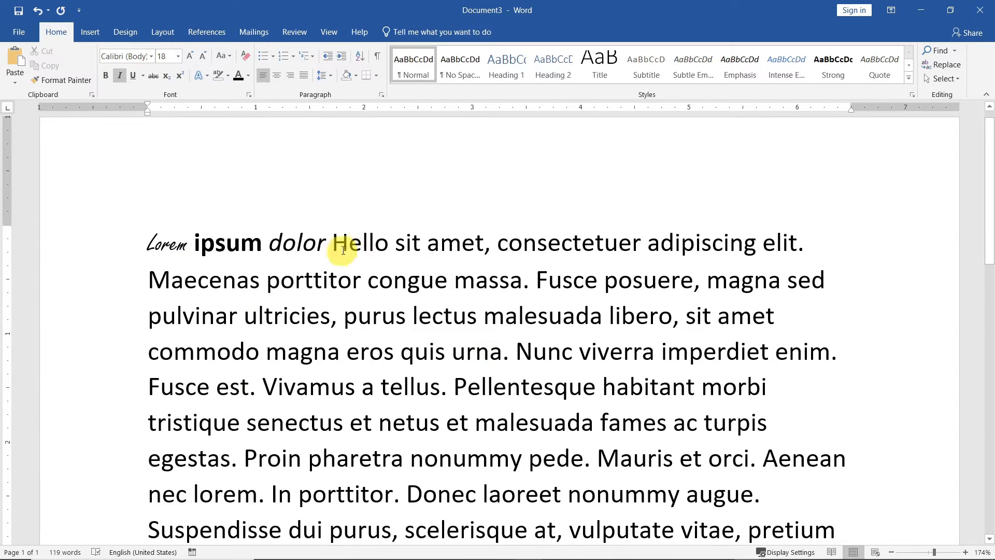
Make both 'Hello' and 'amet' bold italic, using Ctrl+I and Ctrl+B for amet
left_click(363, 242)
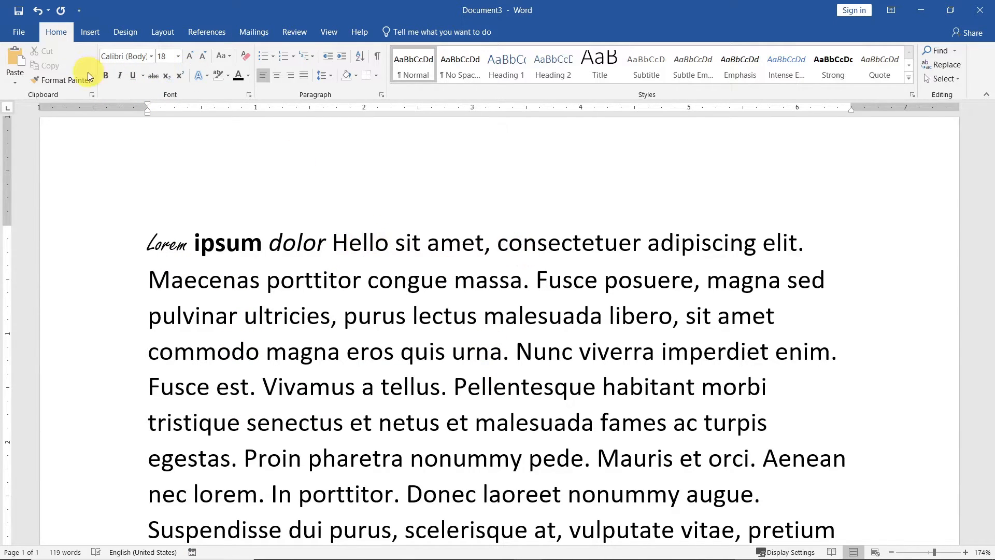
left_click(107, 76)
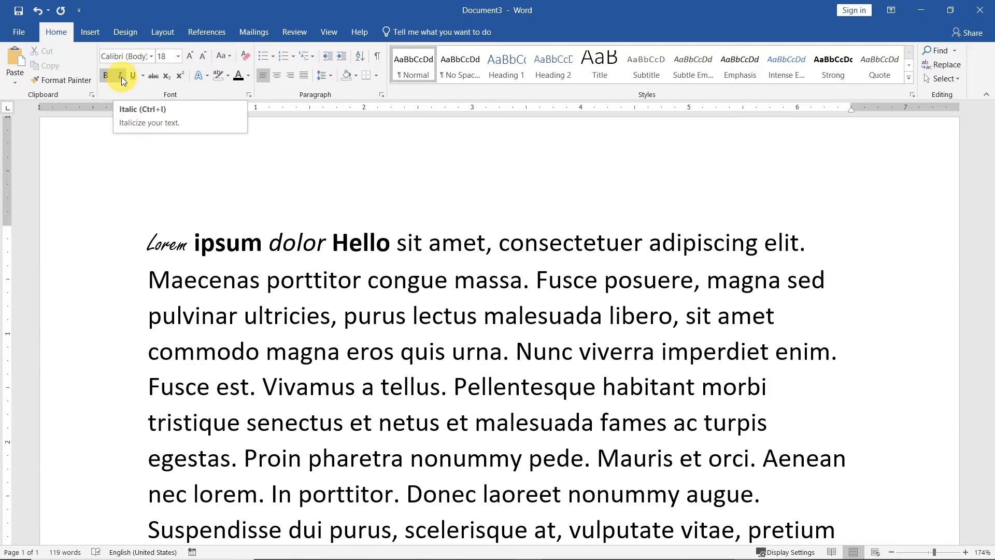
left_click(122, 76)
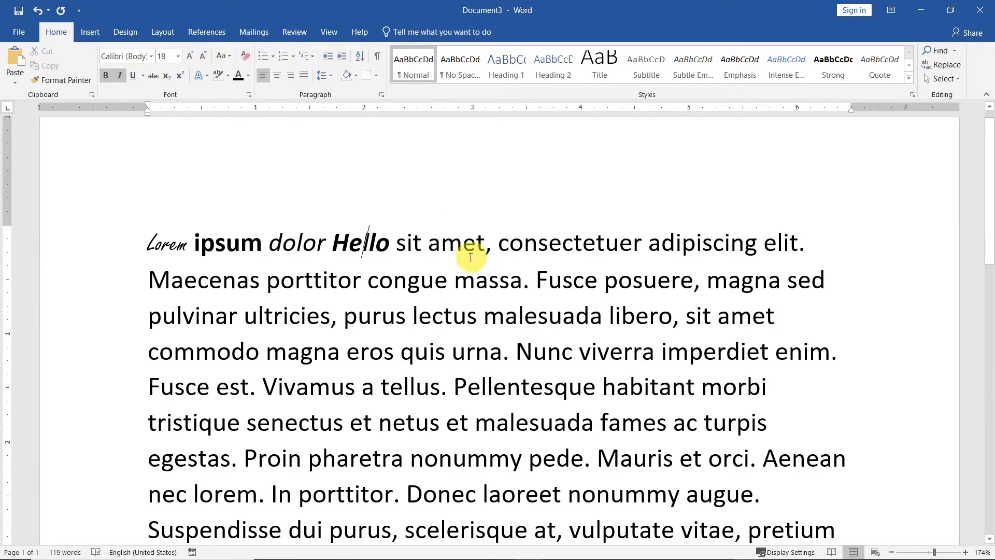
left_click(458, 245)
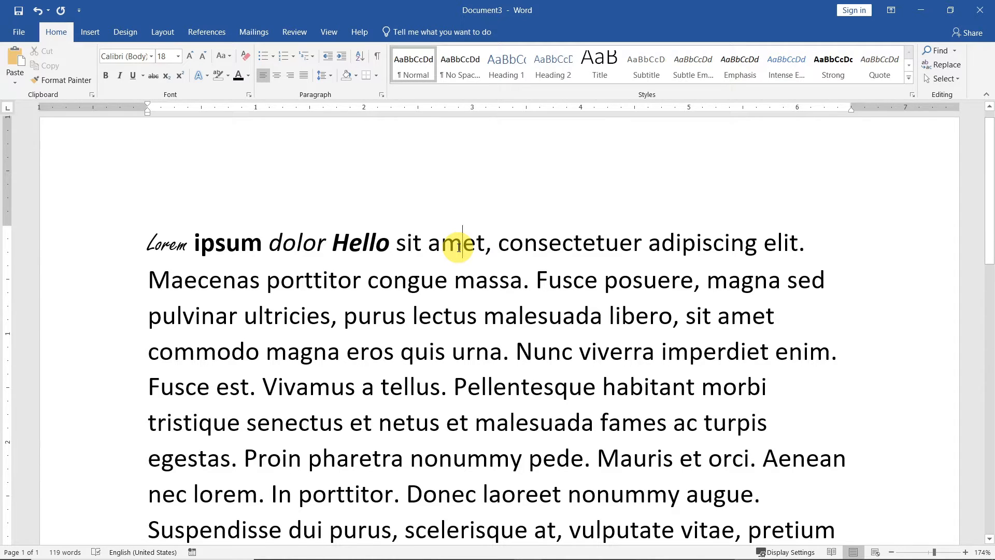
key("ctrl+i")
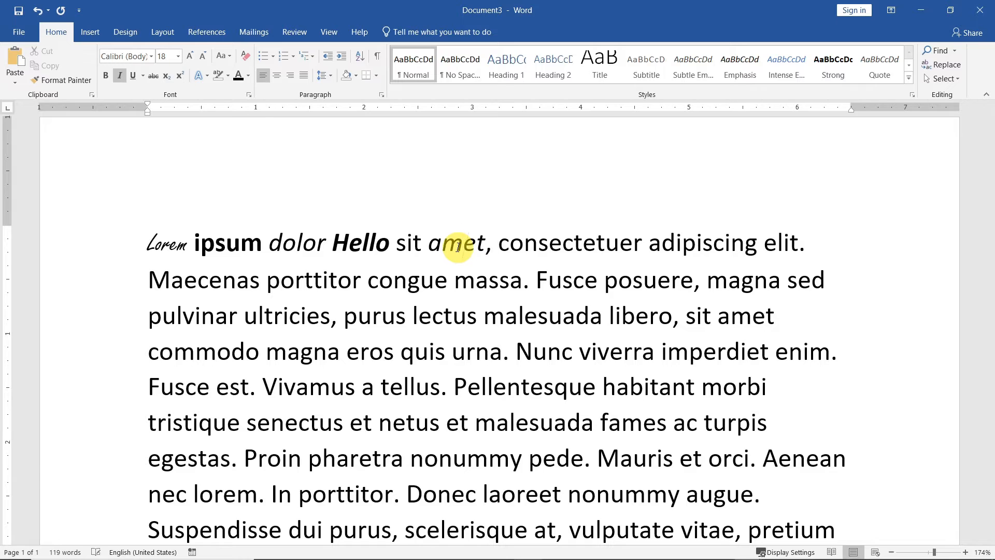
key("ctrl+b")
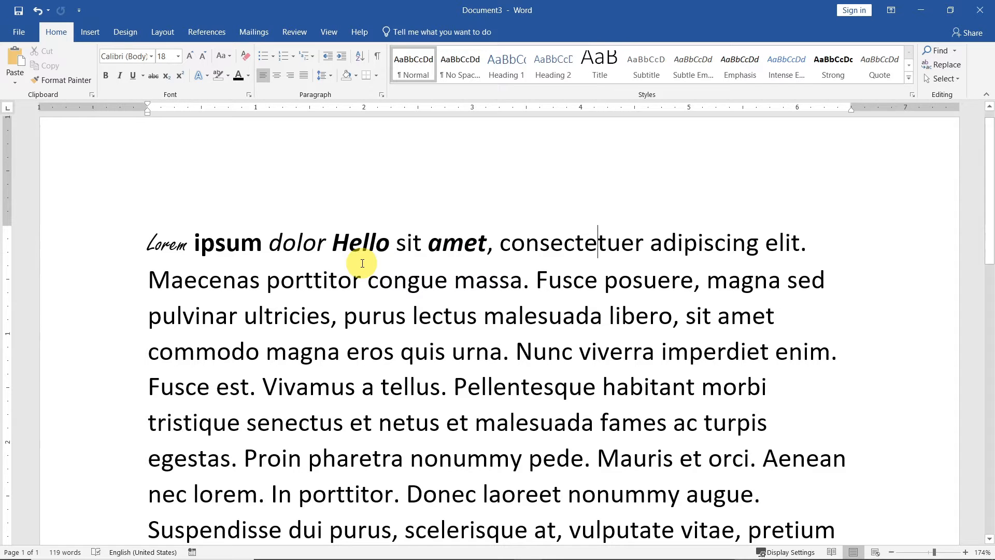
Strike through 'consectetuer' and add subscript 'hello' after 'adipiscing'
left_click(154, 76)
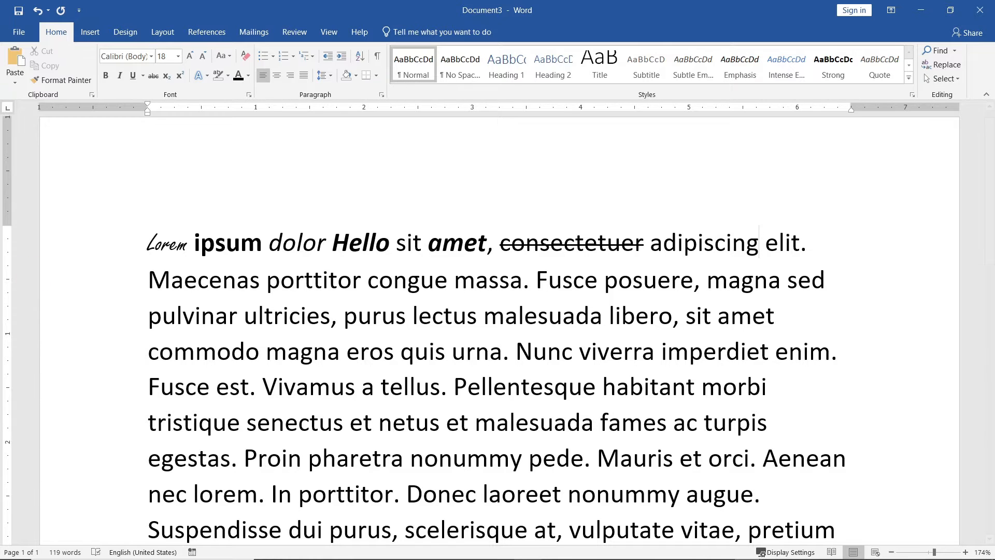
left_click(169, 78)
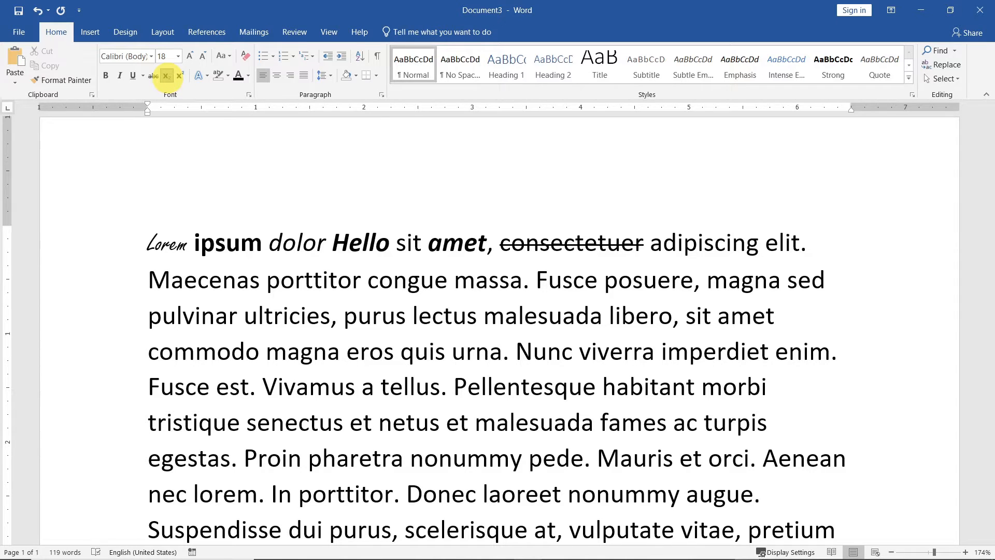
type("A")
key("BackSpace")
type("hello")
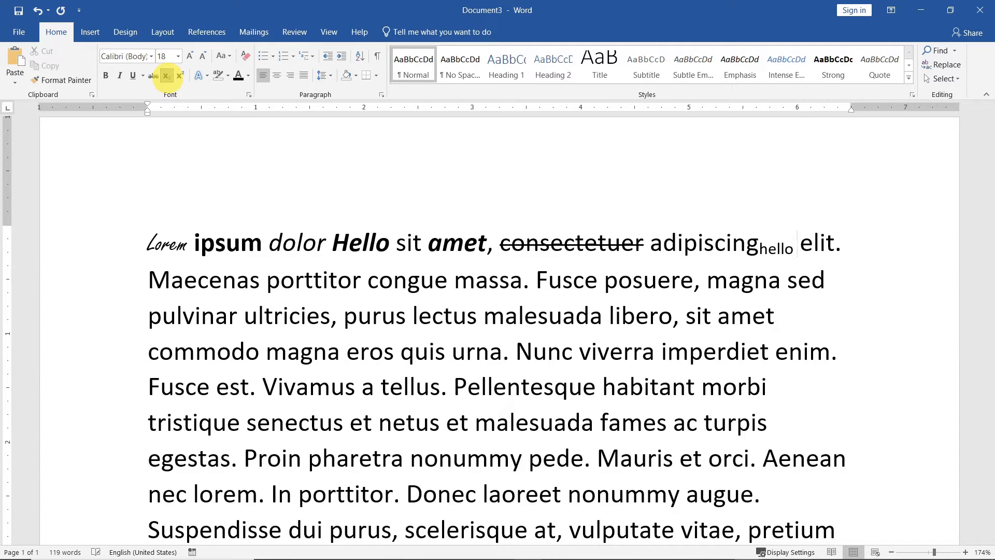
Add superscript 'goodbye' after 'elit'
key("Right")
key("Right")
key("Right")
key("Right")
key("Right")
left_click(179, 76)
type("goodbte")
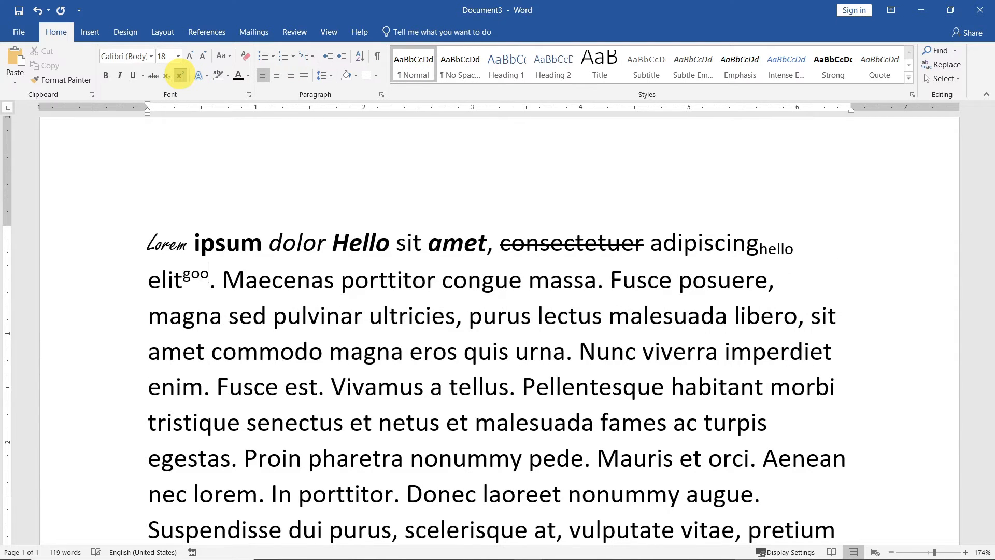
key("BackSpace")
type("y")
Add subscript 'ctlequal' after 'Maecenas' and superscript 'ctlshiftplus' after 'porttitor' via Ctrl+Shift++
left_click(369, 280)
mouse_move(665, 547)
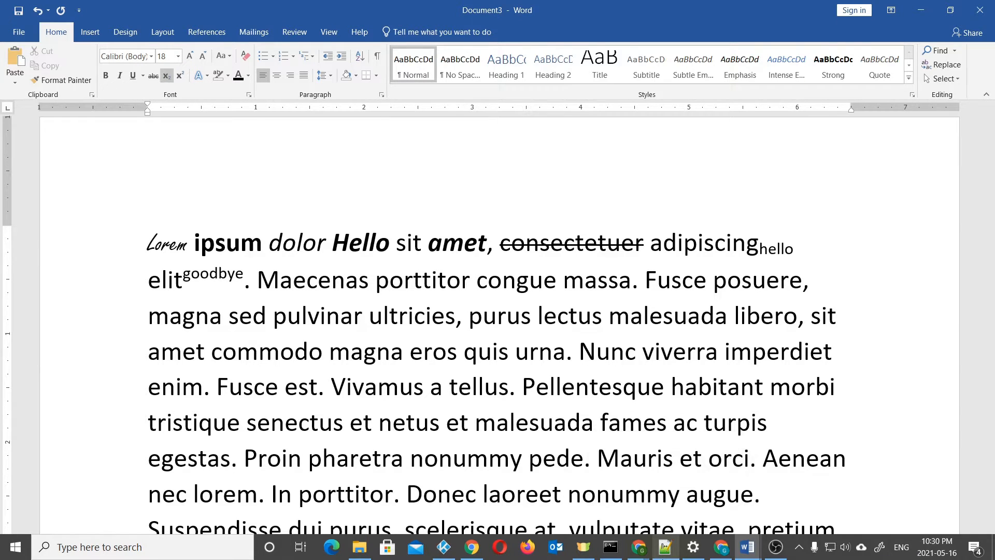
type("ctlequal")
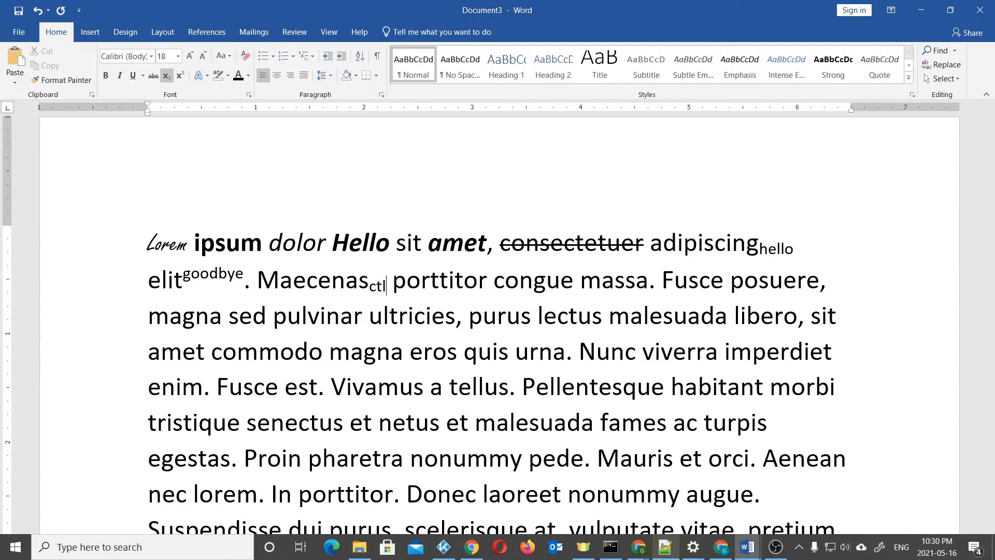
key("Right")
key("Right")
key("Right")
key("Right")
key("Right")
key("Right")
key("Right")
key("Right")
key("Right")
key("Right")
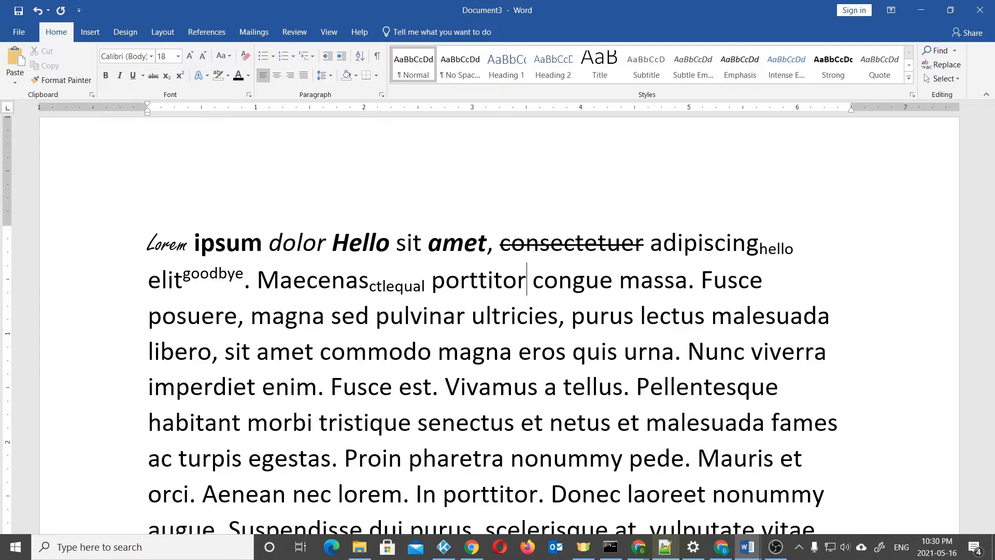
key("ctrl+shift+plus")
type("ctlshiftplus")
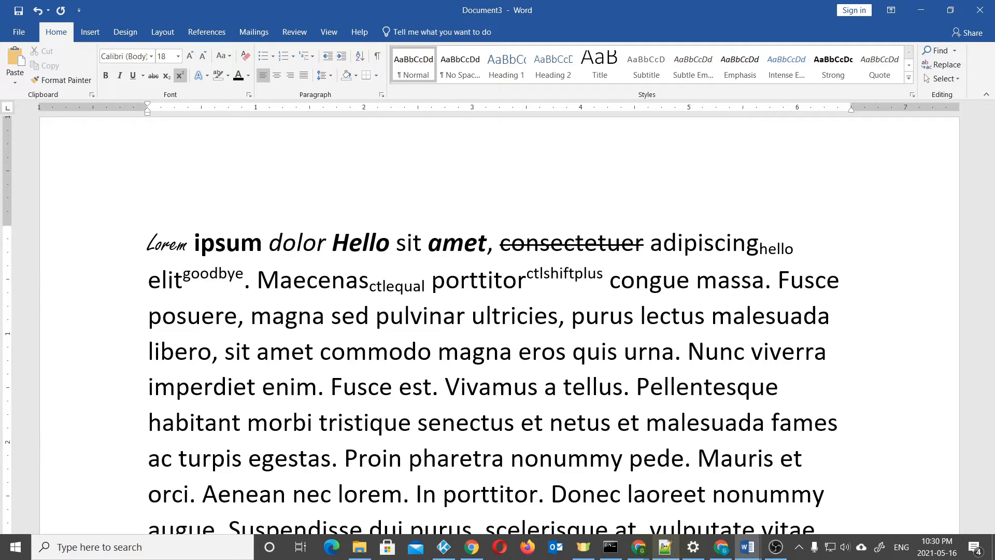
key("Right")
scroll(829, 186, "down", 2)
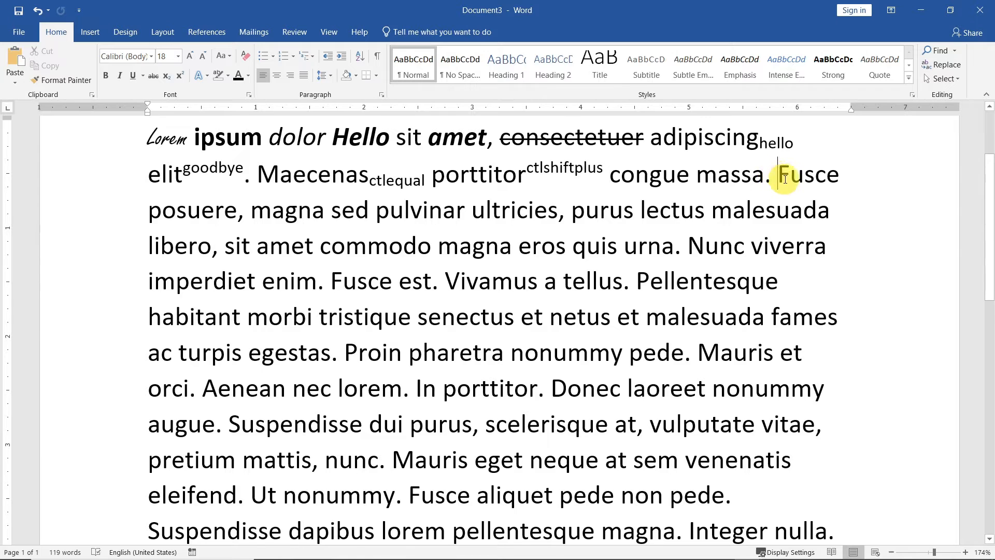
Select the sentence 'Nunc viverra imperdiet enim. Fusce est.'
left_click_drag(777, 175, 440, 285)
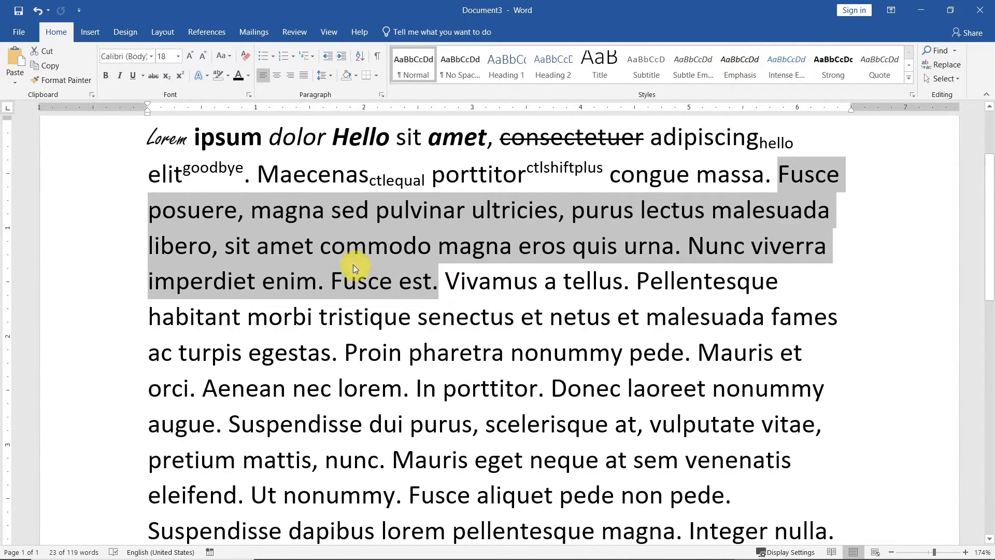
left_click(247, 175)
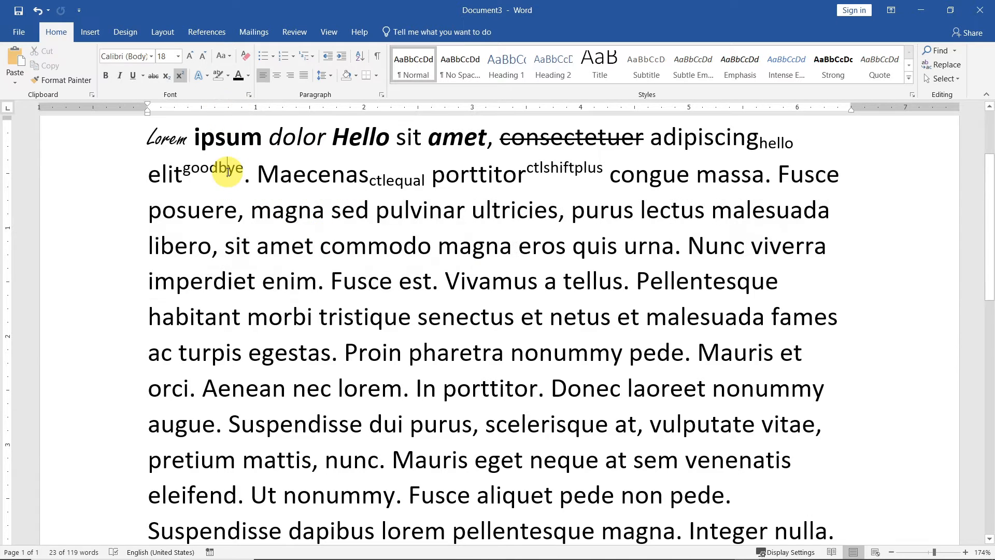
key("ctrl+z")
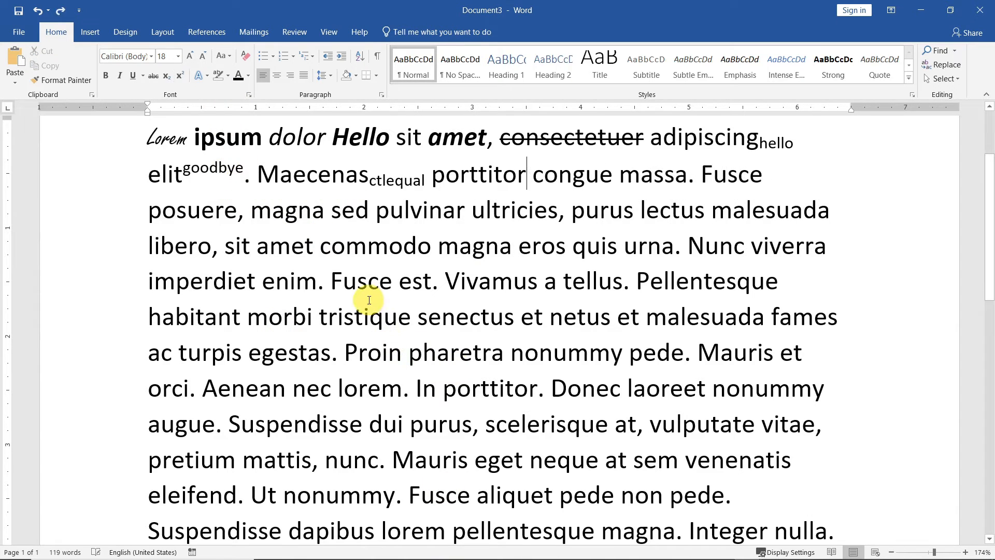
left_click(60, 11)
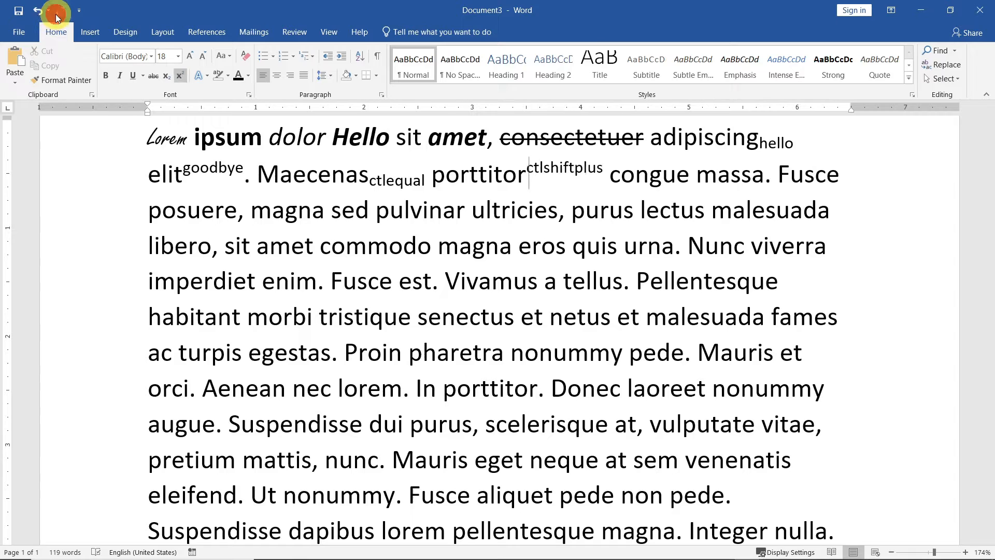
left_click_drag(683, 248, 438, 284)
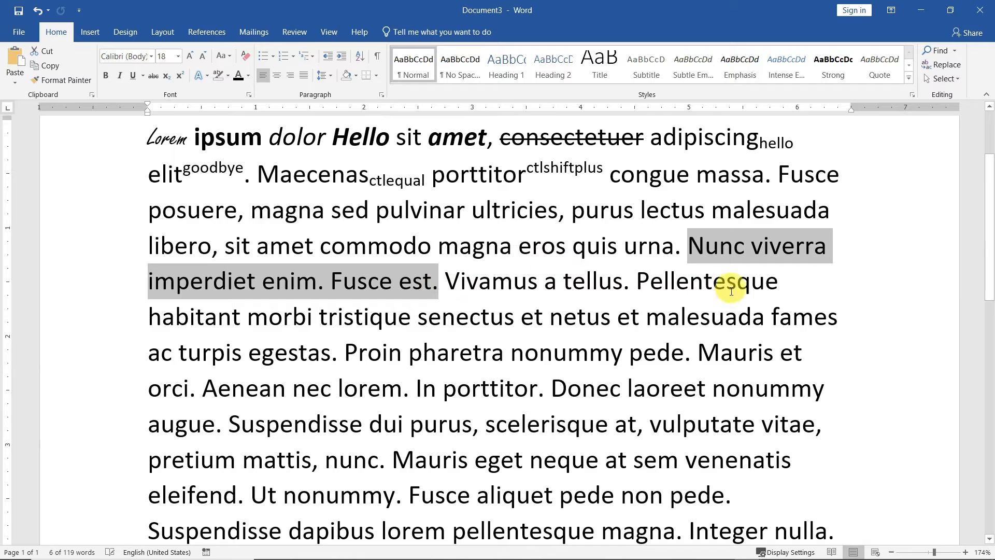
Change the sentence to lowercase, then UPPERCASE, then Capitalize Each Word
left_click(229, 56)
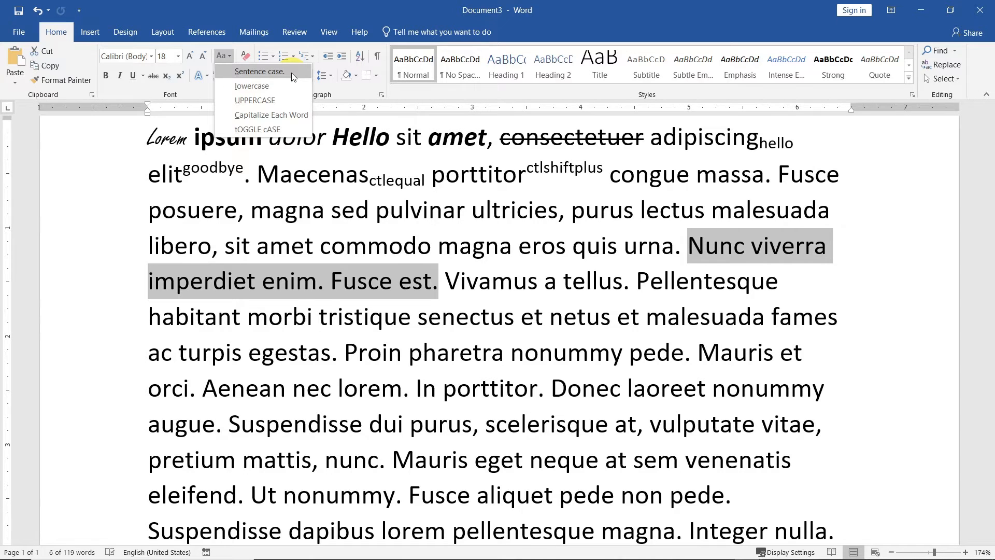
left_click(260, 85)
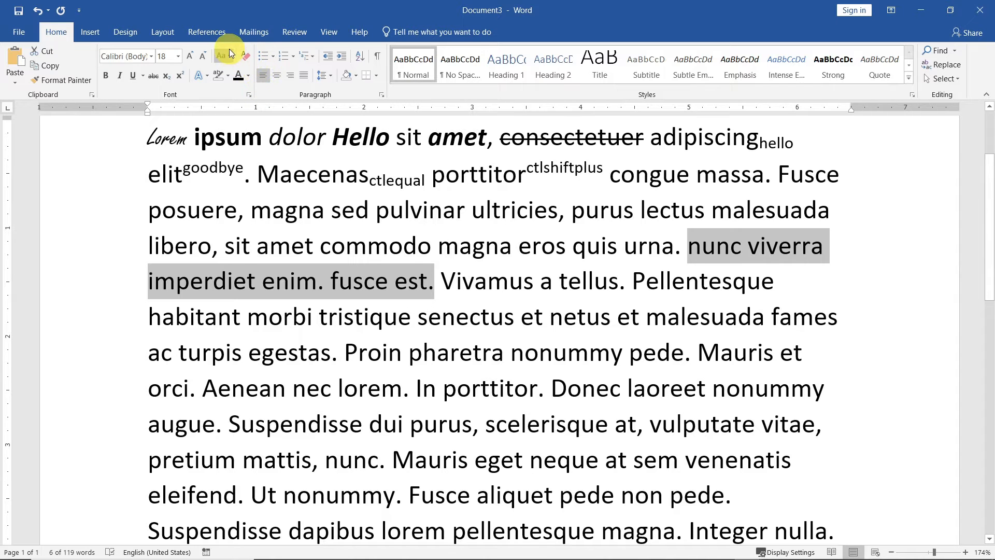
left_click(229, 51)
left_click(251, 99)
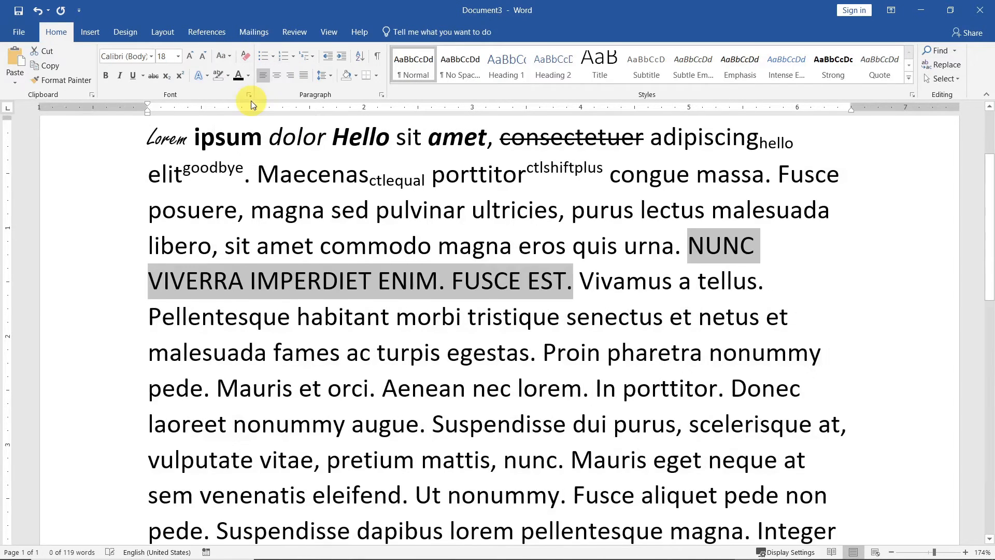
left_click(230, 54)
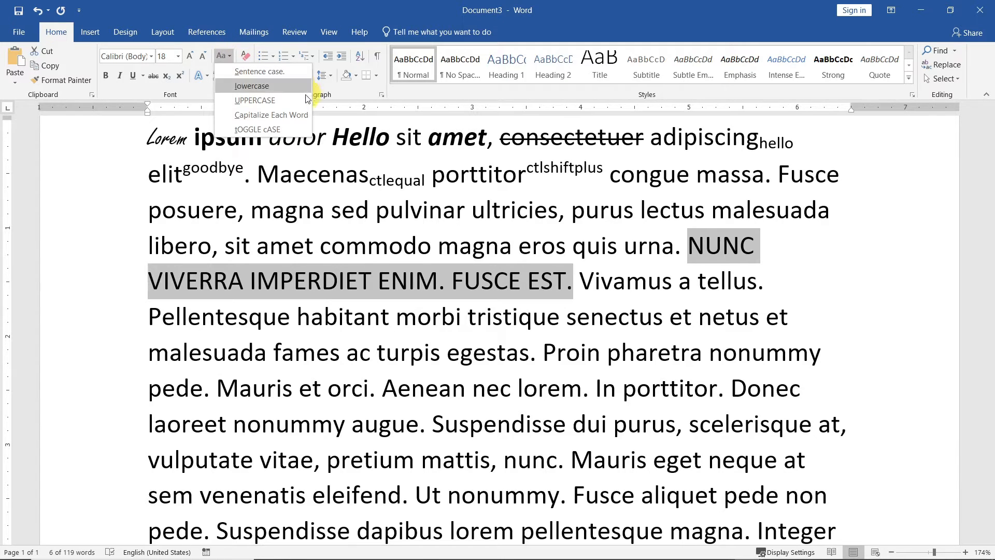
left_click(268, 114)
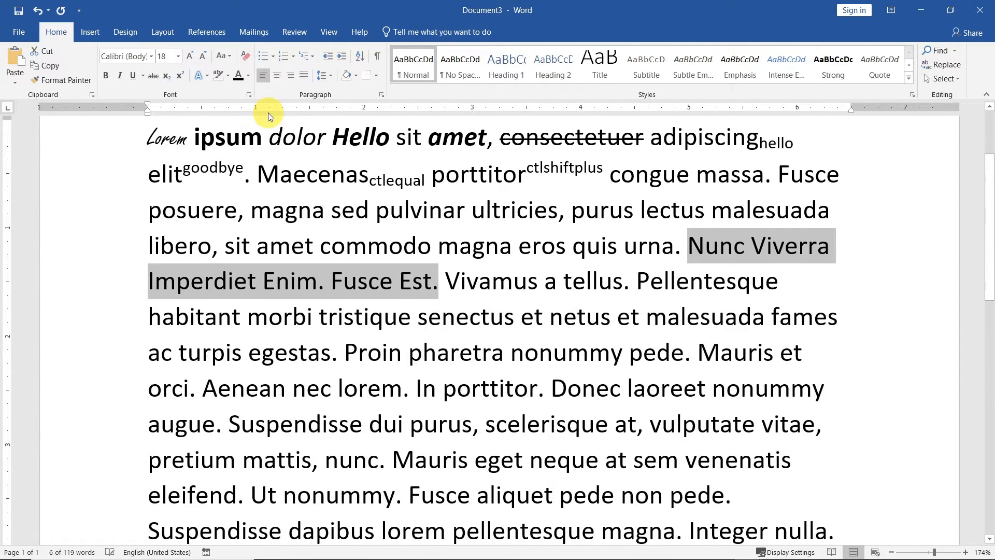
Apply tOGGLE cASE to the sentence, then Sentence case
left_click(230, 55)
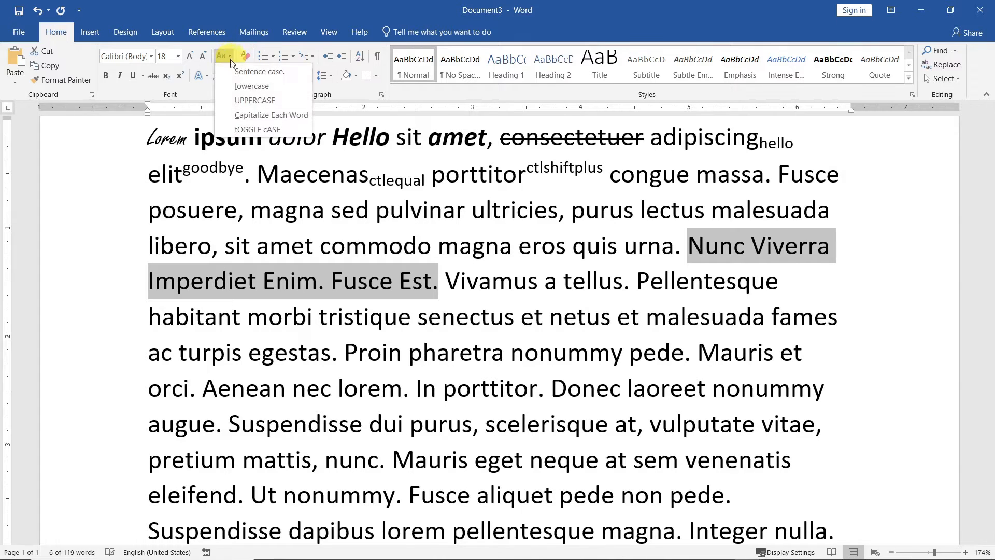
left_click(273, 130)
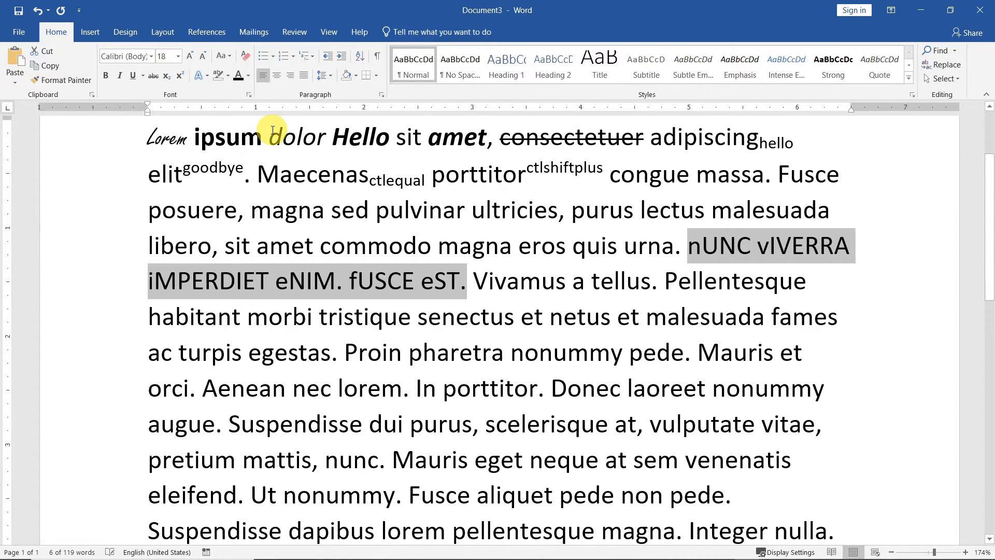
left_click(230, 57)
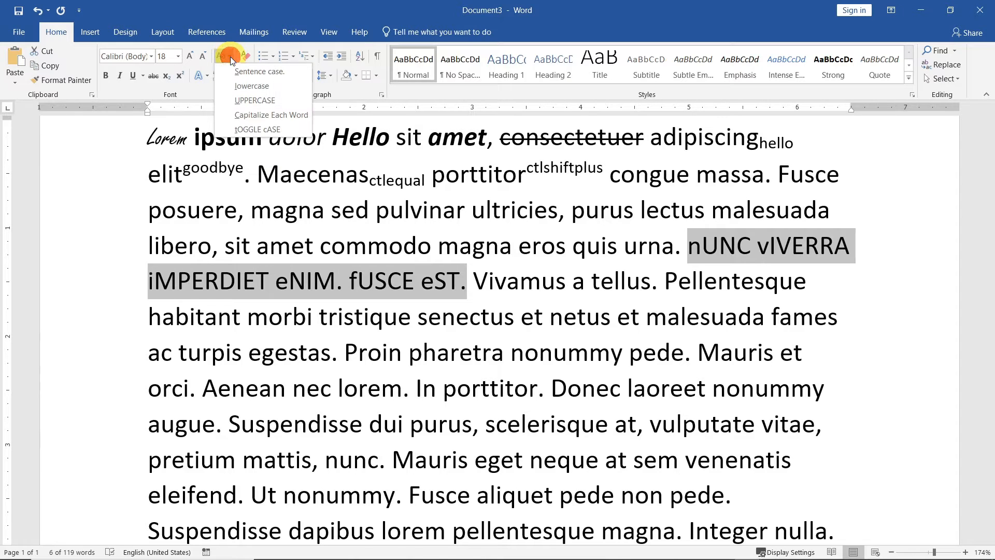
left_click(254, 73)
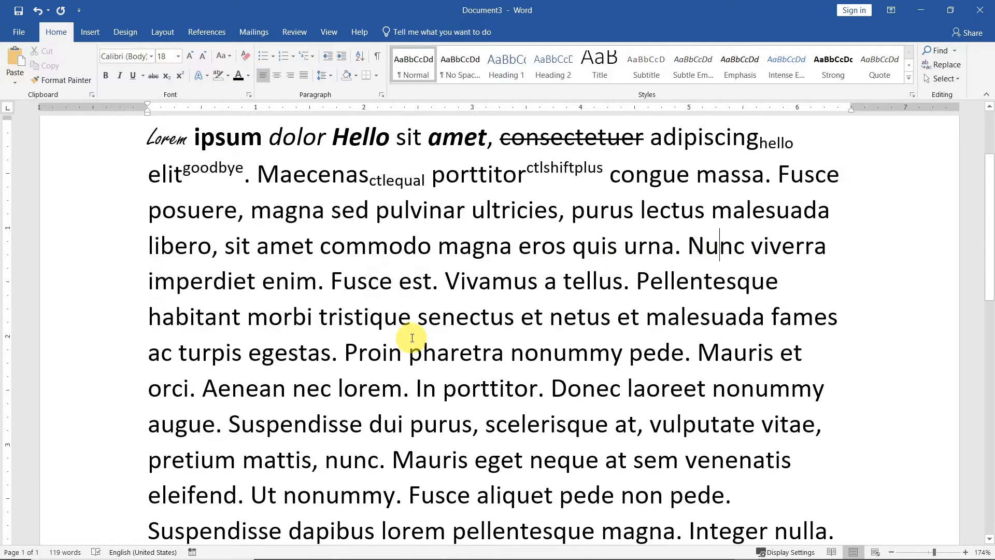
Underline 'Nunc' and 'imperdiet', using Ctrl+U for imperdiet
left_click(722, 244)
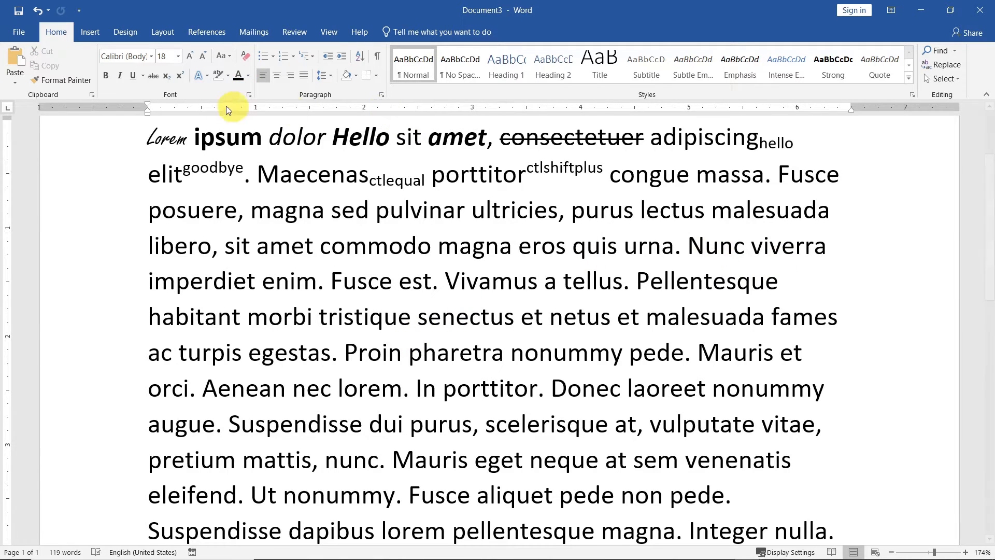
left_click(134, 77)
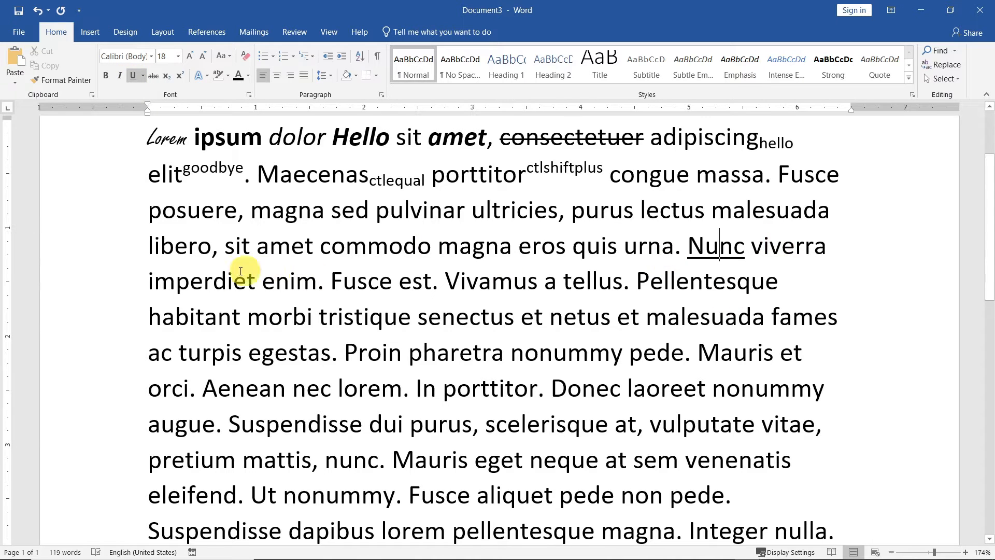
left_click(204, 282)
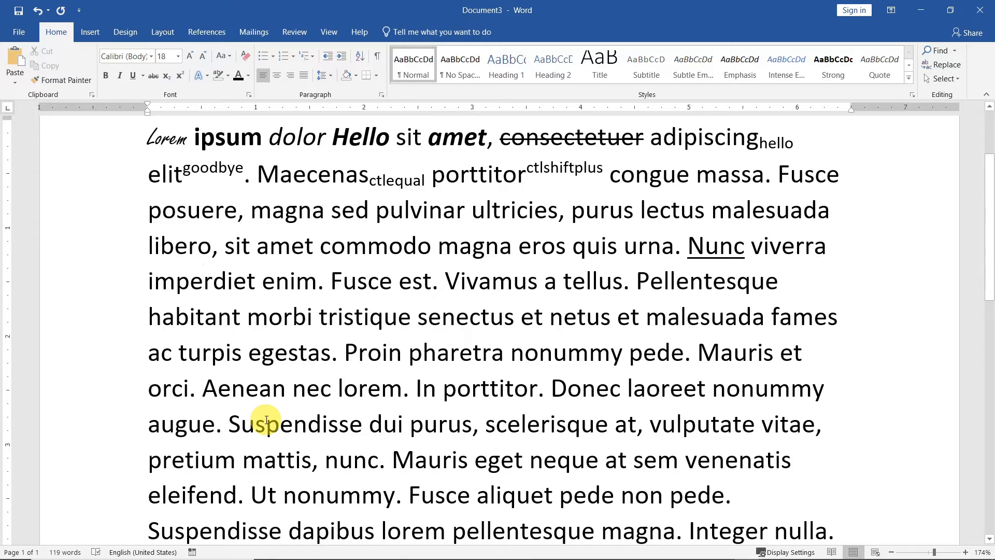
key("ctrl+u")
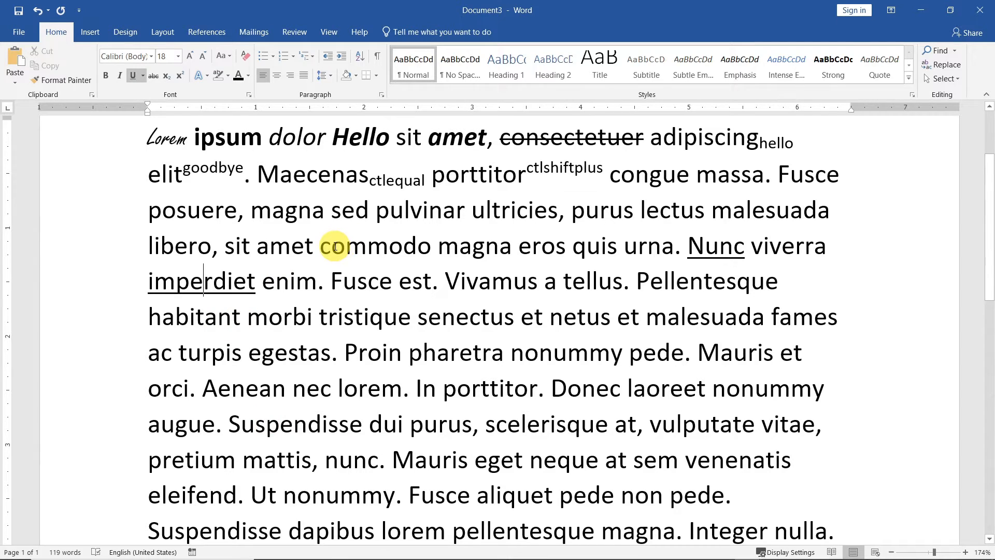
Give 'enim' a wavy underline and change the underline colour
left_click(294, 283)
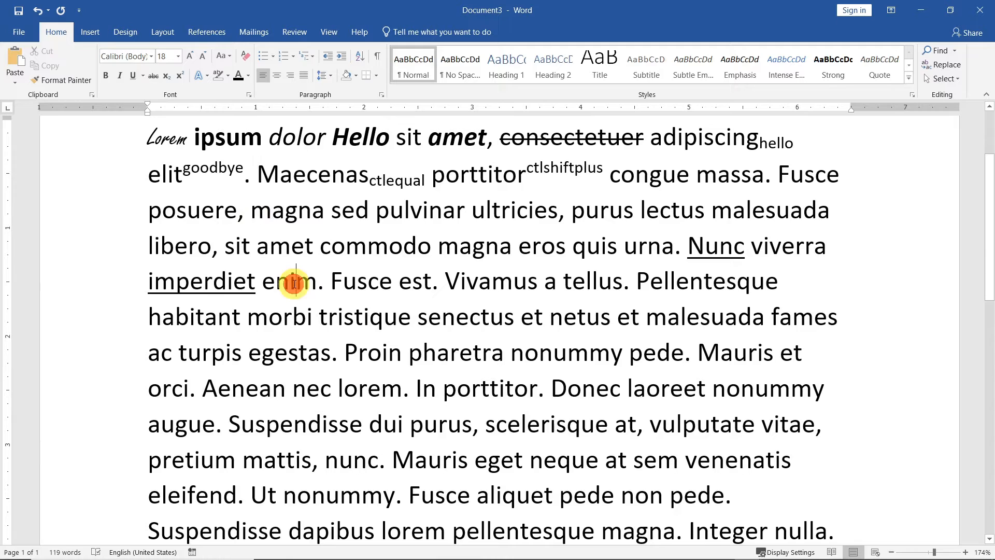
left_click(144, 74)
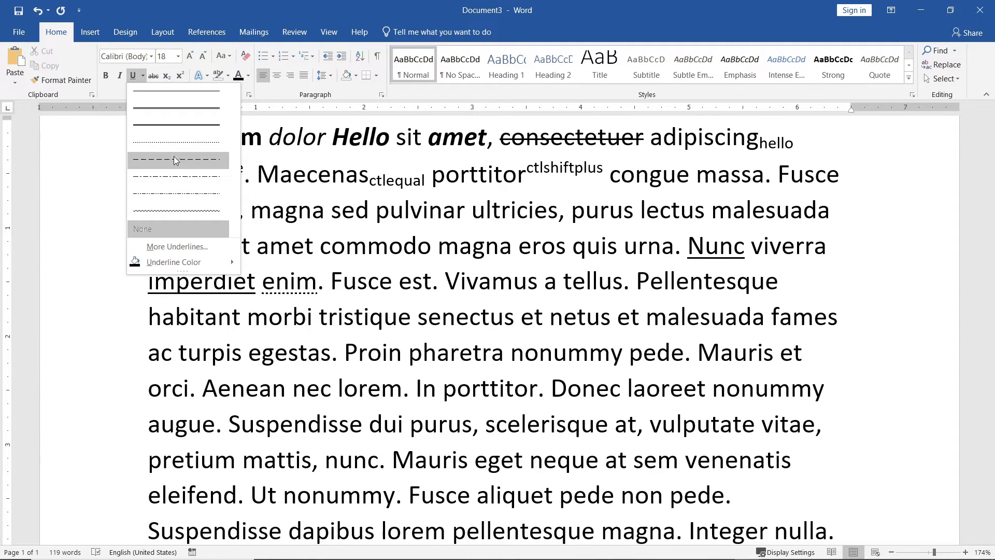
left_click(173, 210)
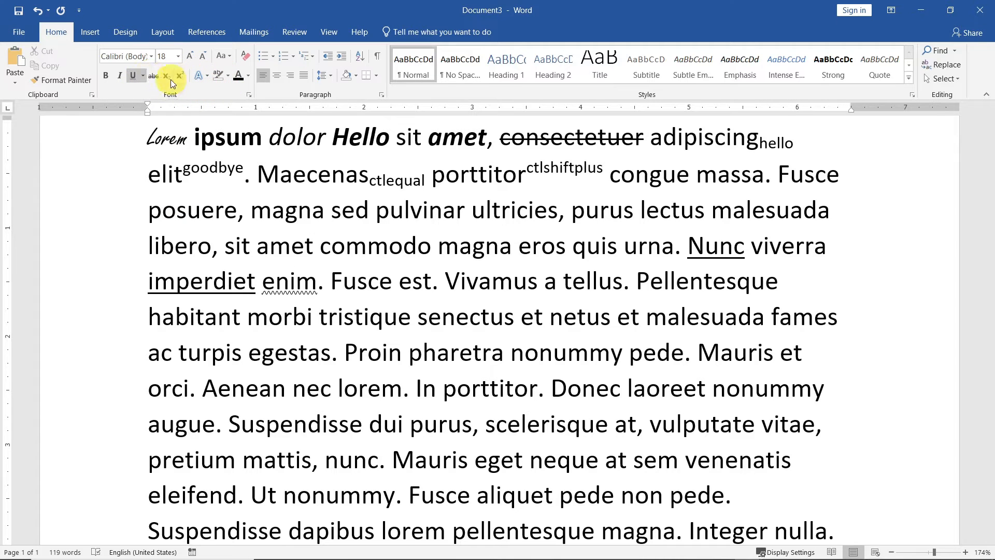
left_click(142, 75)
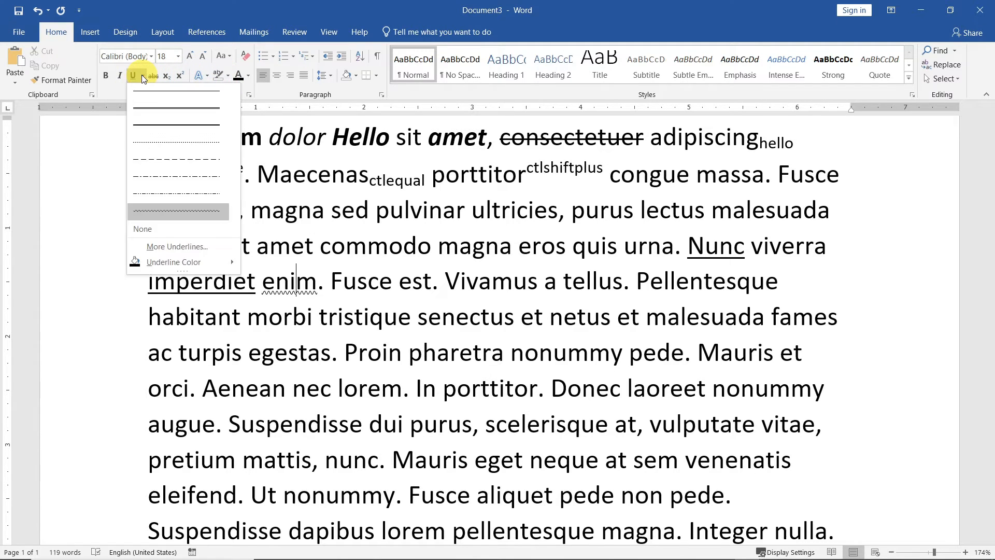
mouse_move(170, 265)
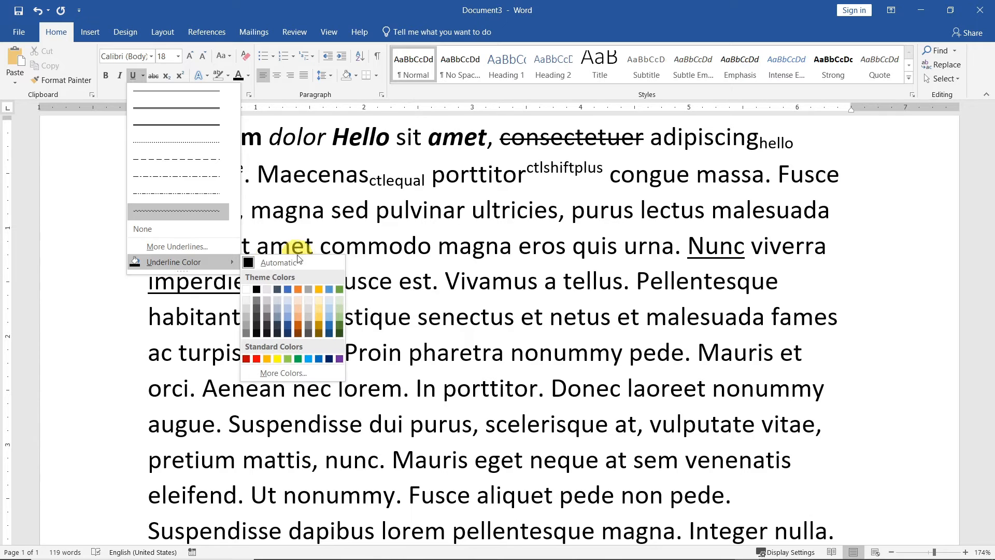
left_click(288, 328)
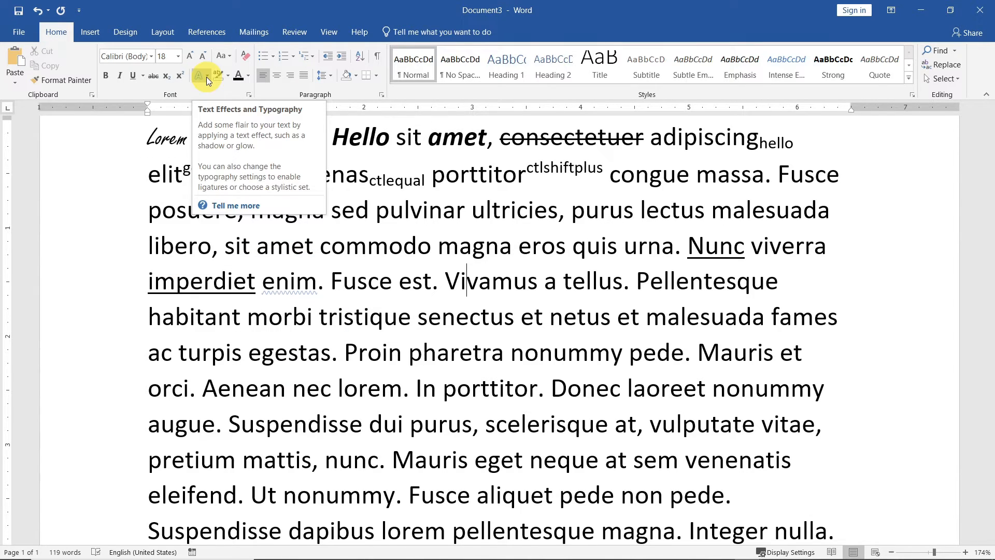
Apply a blue text-effect preset to 'Vivamus' and a gold outline to 'Pellentesque'
left_click(206, 77)
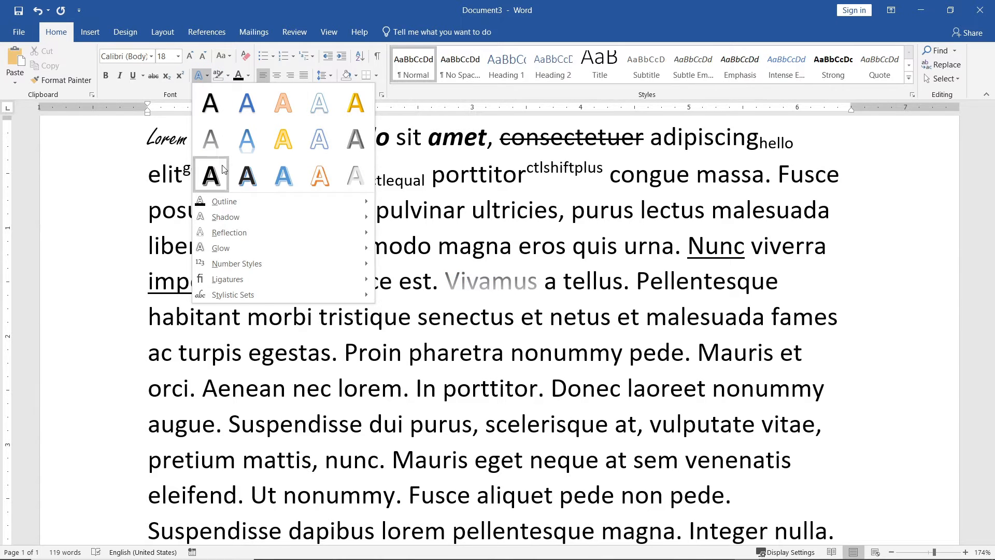
left_click(258, 177)
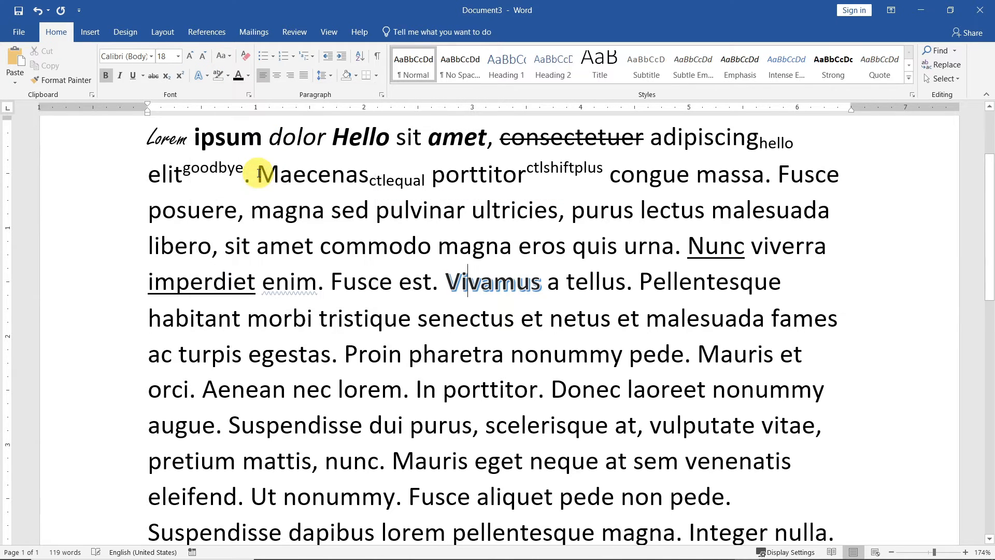
left_click(697, 281)
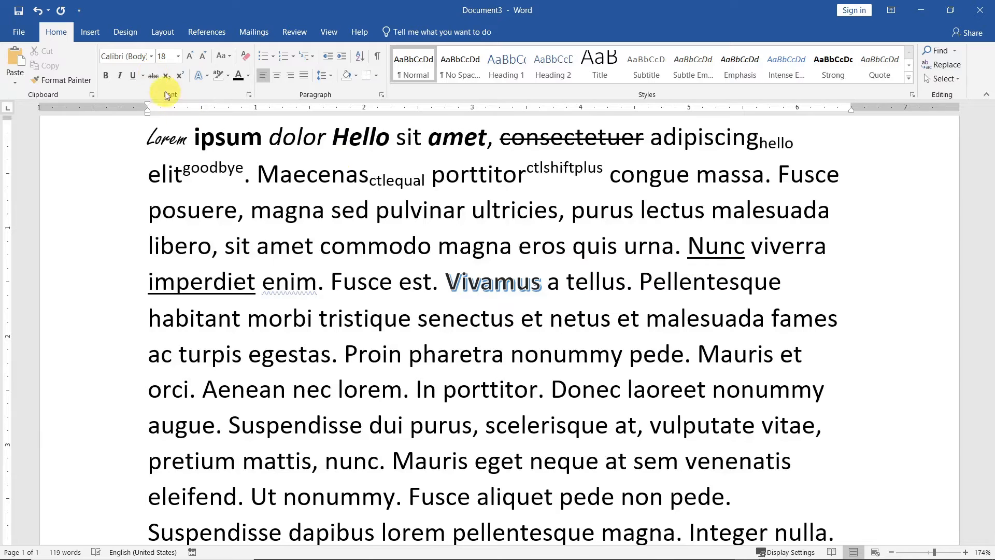
left_click(206, 75)
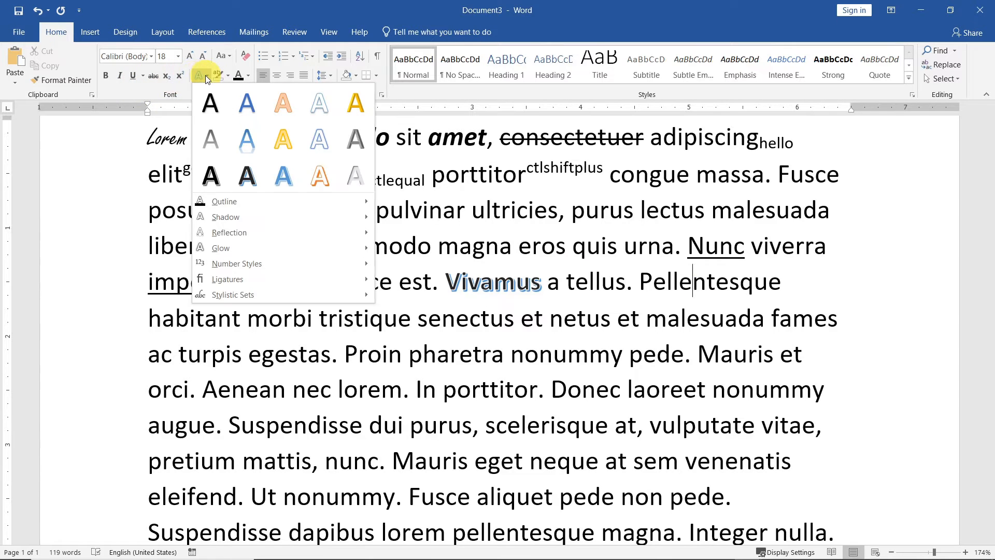
mouse_move(234, 200)
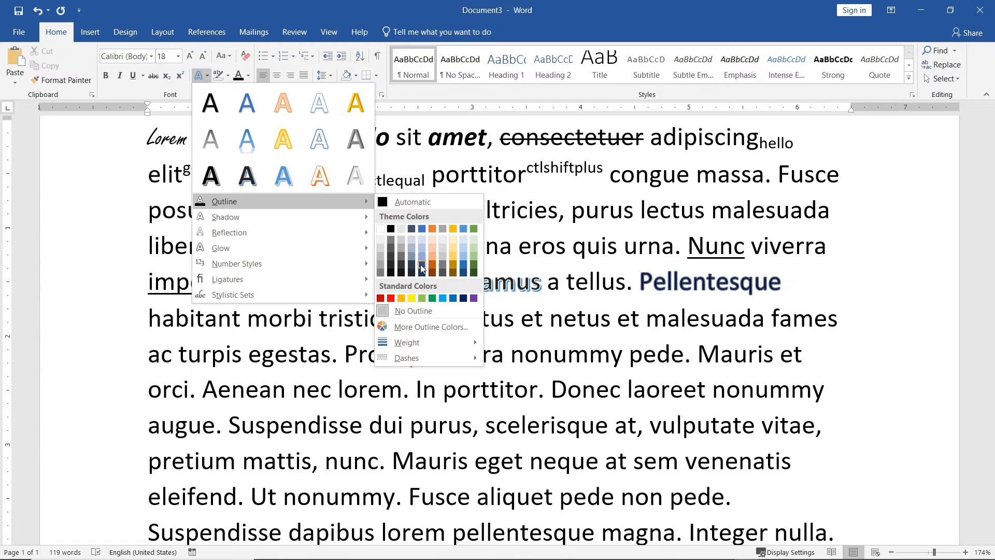
left_click(453, 256)
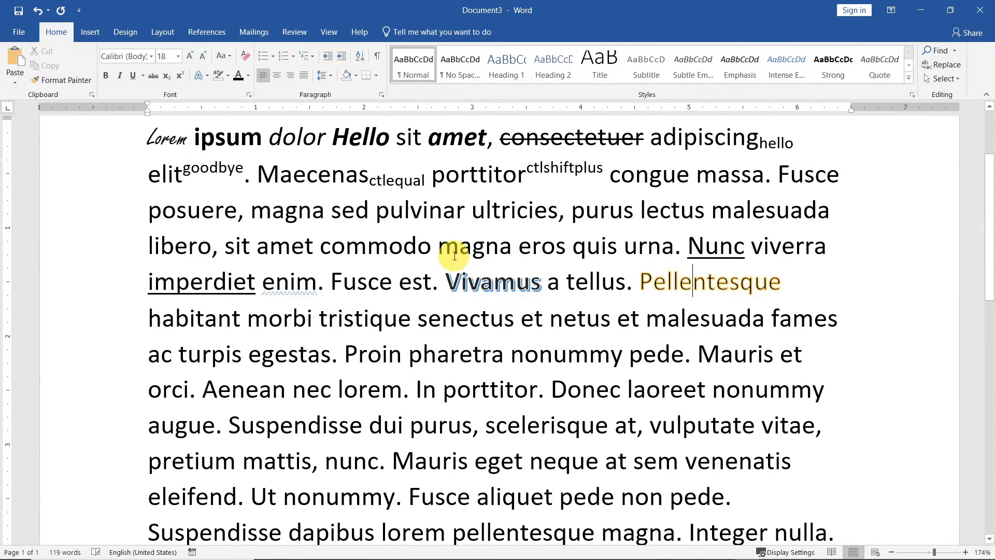
Add an outer shadow to 'Pellentesque'
left_click(206, 75)
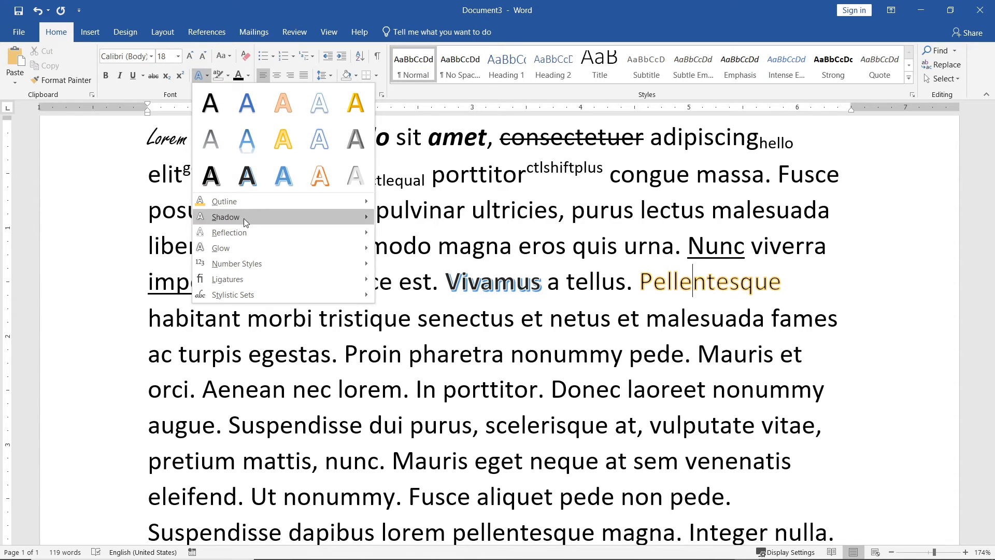
mouse_move(243, 219)
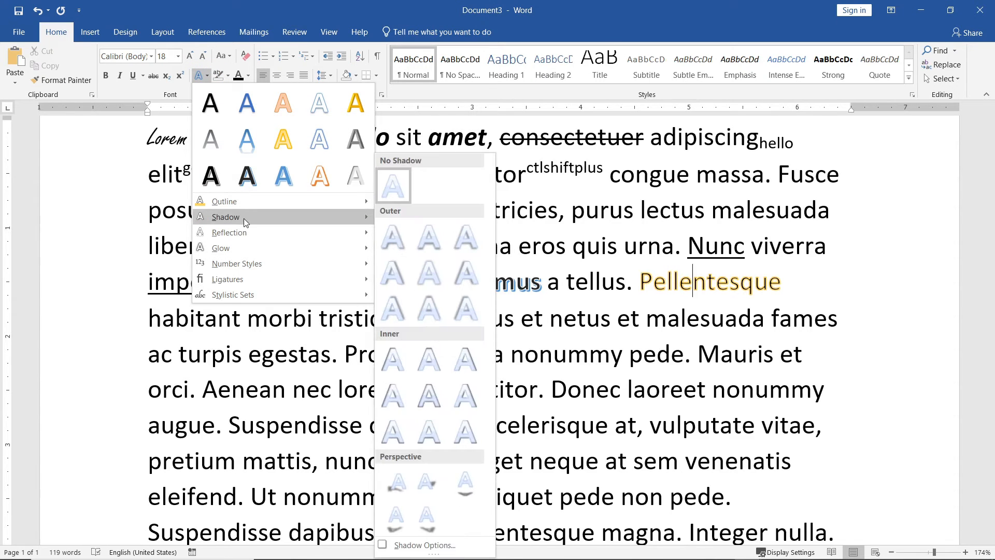
left_click(428, 316)
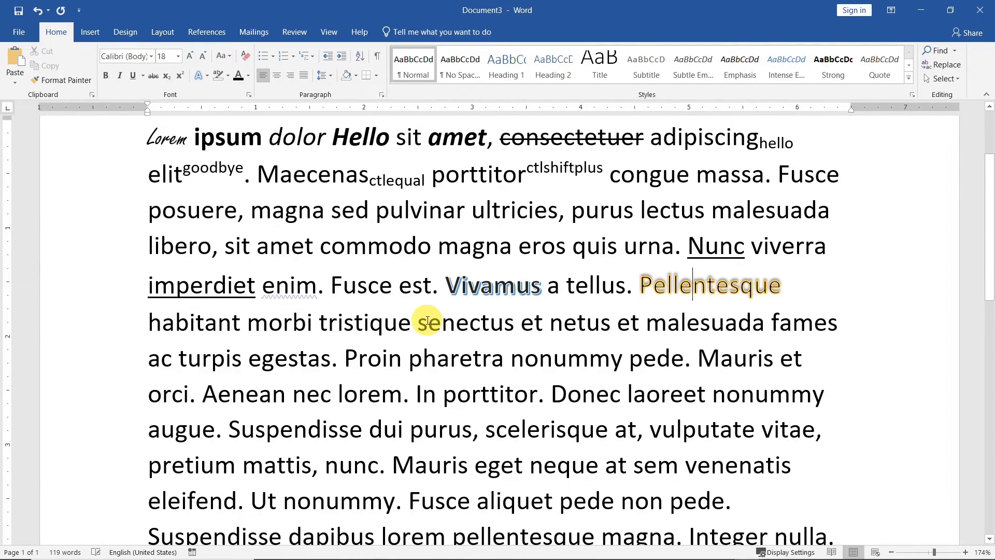
left_click(205, 75)
Add a Full Reflection: Touching and an orange glow to 'Pellentesque'
mouse_move(269, 240)
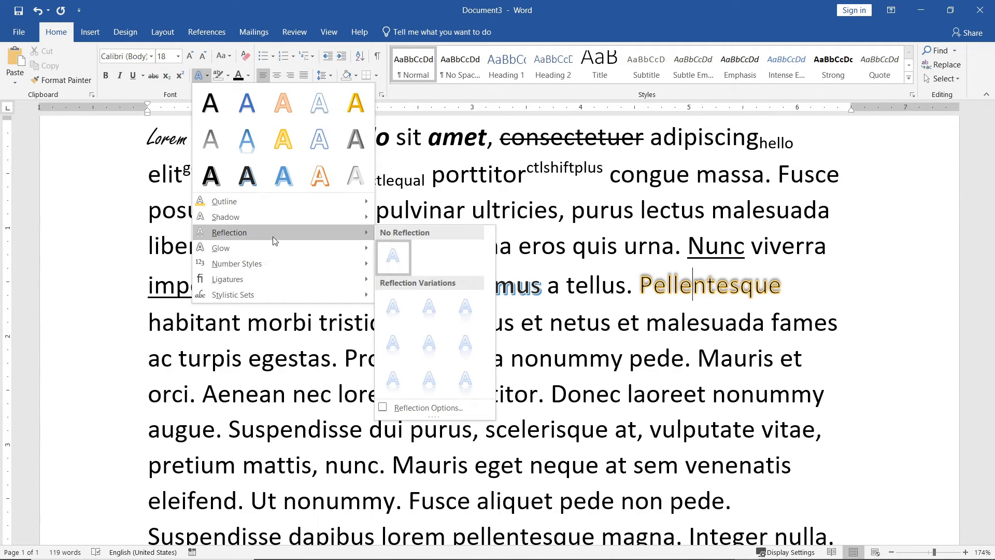
left_click(465, 309)
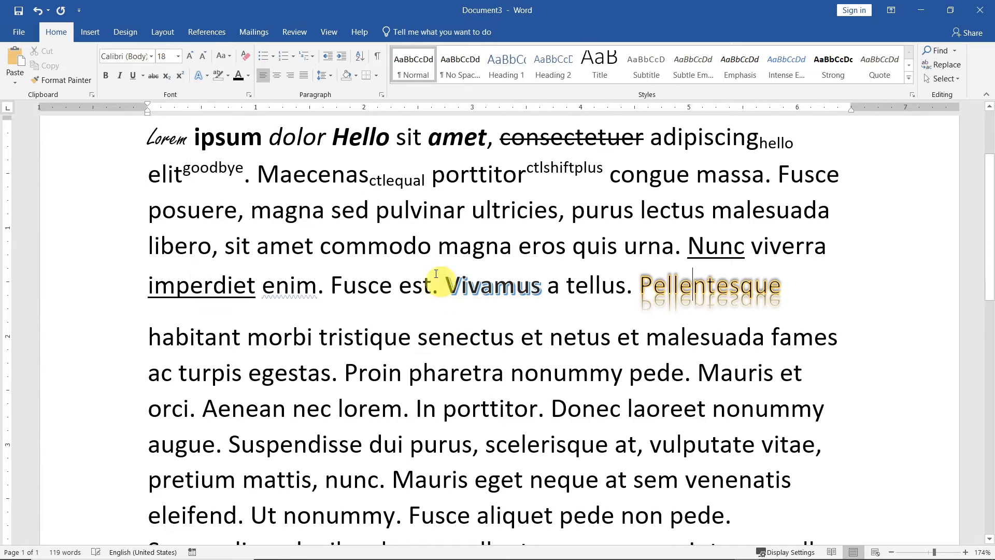
left_click(204, 74)
mouse_move(256, 243)
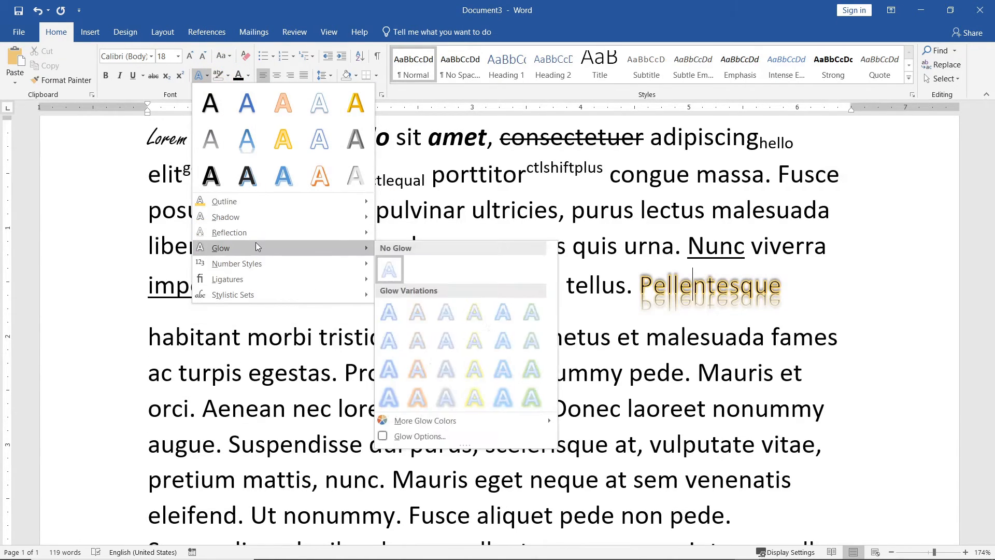
left_click(418, 368)
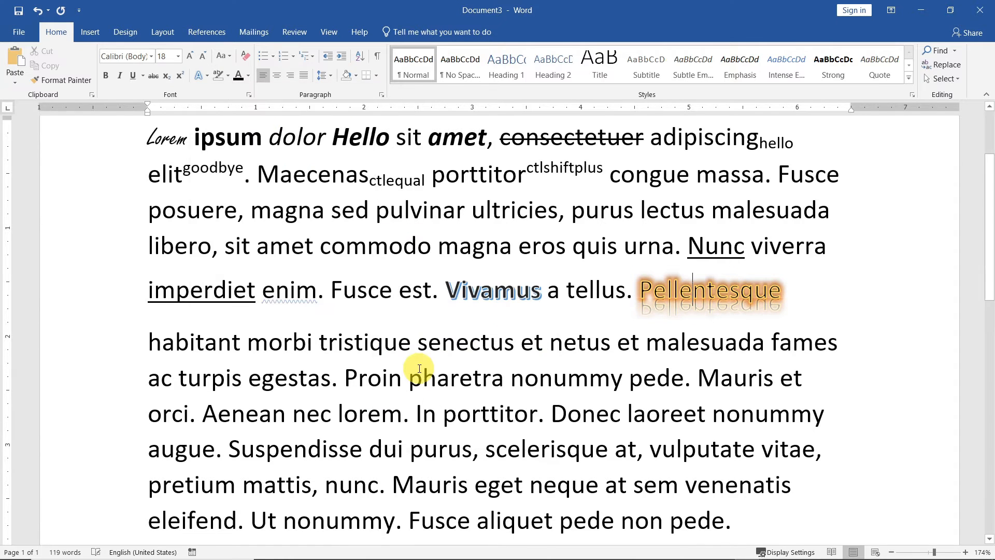
Browse the Number Styles options under Text Effects
left_click(205, 74)
mouse_move(258, 267)
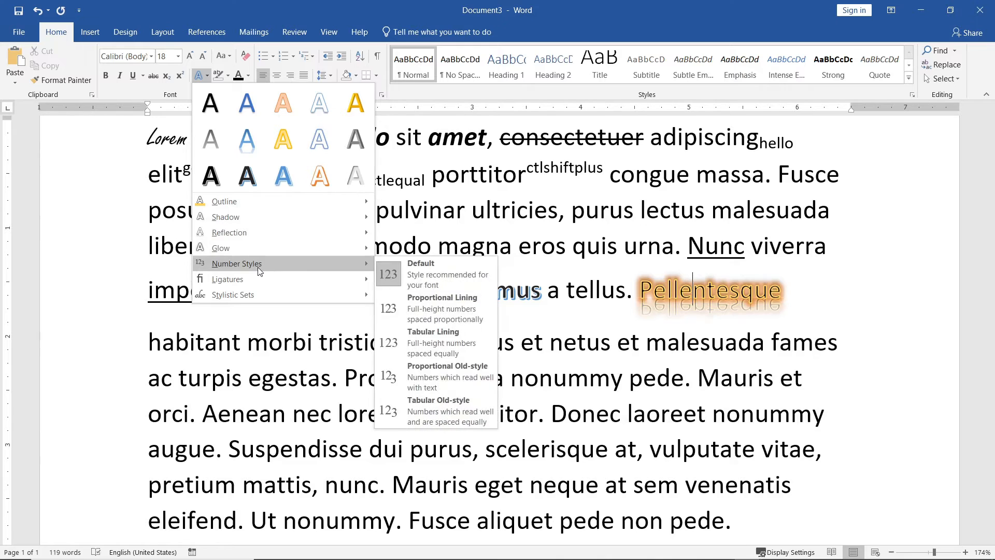
mouse_move(264, 249)
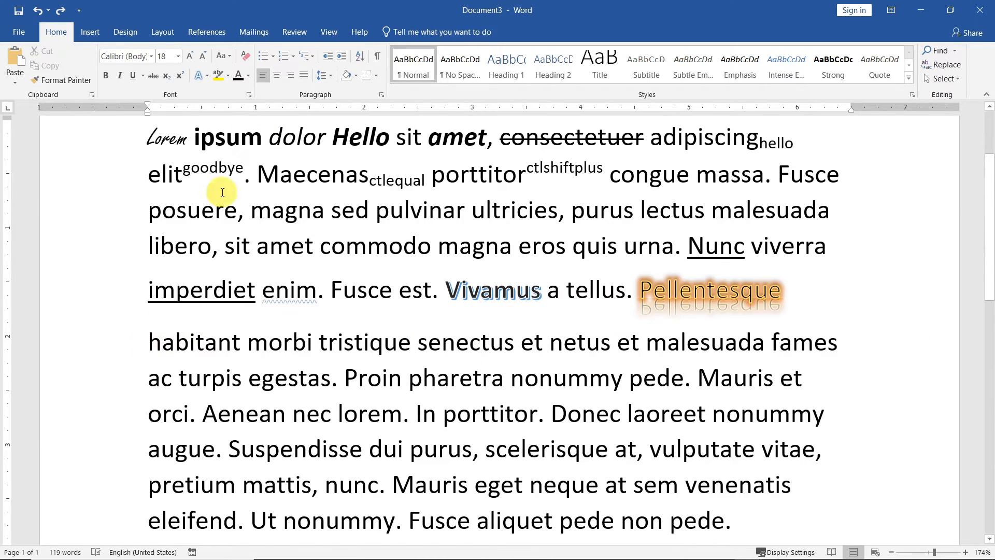
Highlight 'habitant morbi tristique senectus' in yellow with the highlighter
left_click(161, 341)
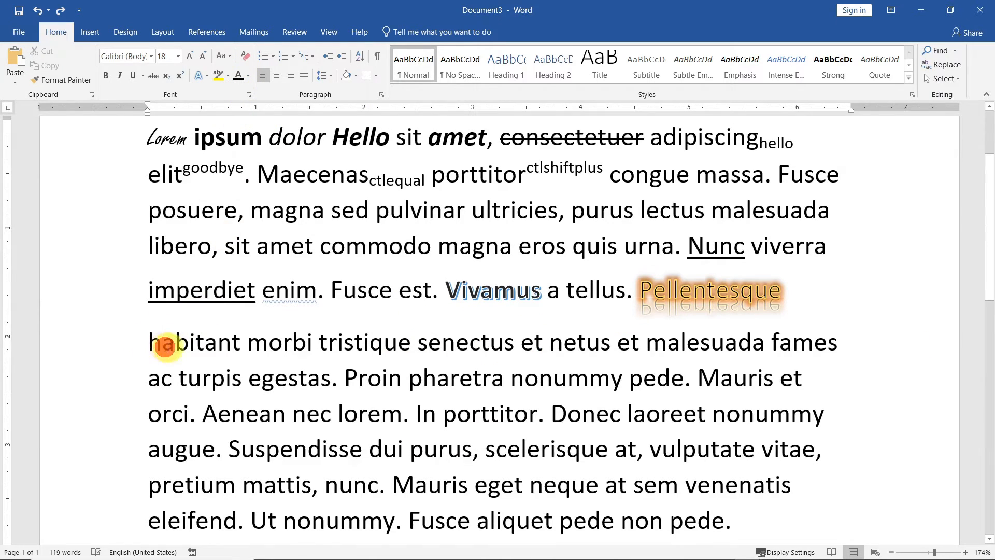
left_click(228, 76)
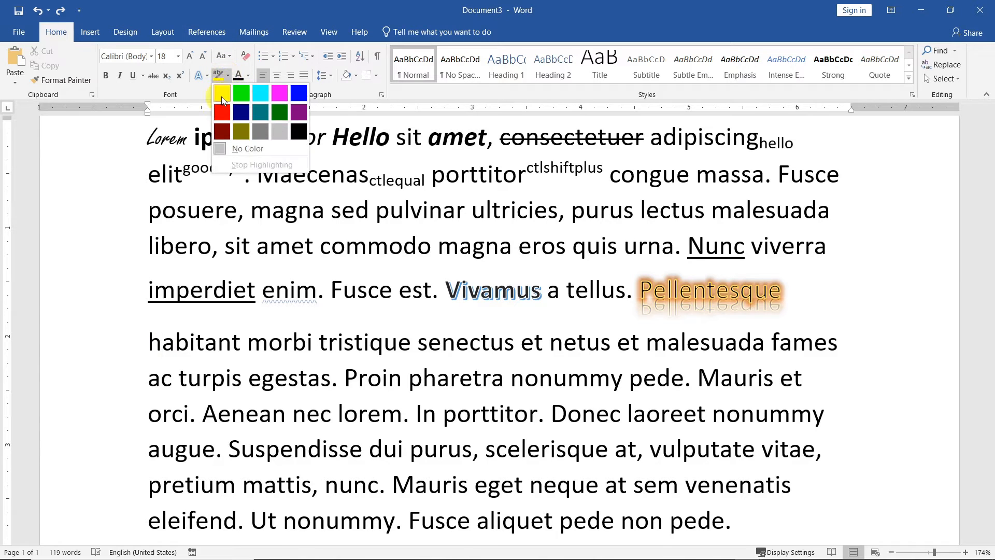
left_click(220, 98)
left_click_drag(151, 338, 435, 358)
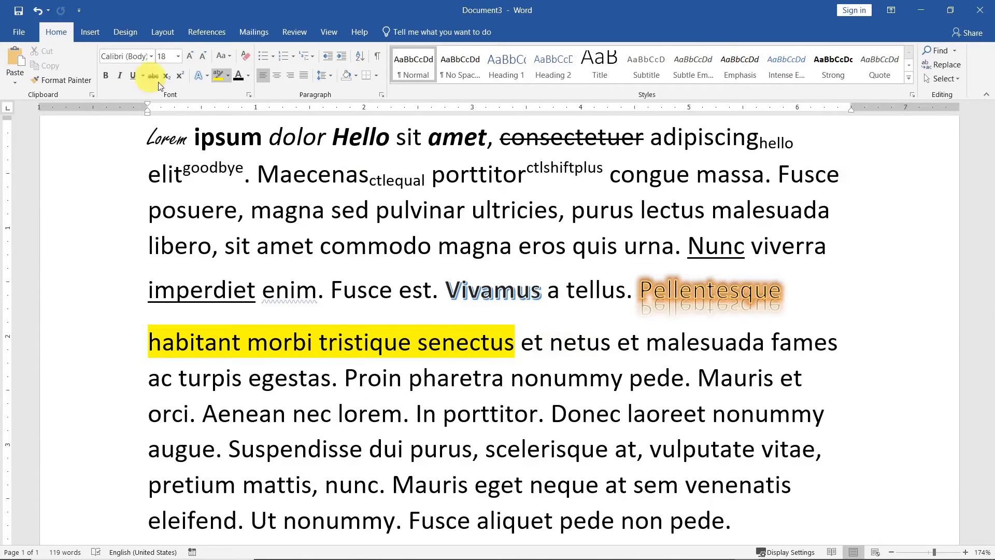
Turn off the highlighter and highlight 'Proin pharetra nonummy' in yellow
left_click(218, 75)
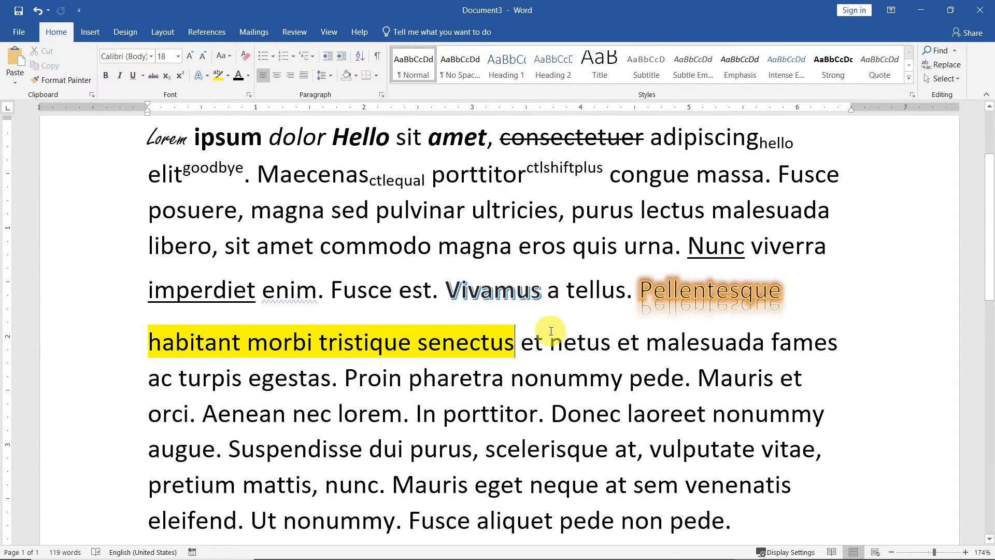
left_click_drag(523, 342, 612, 377)
left_click(308, 437)
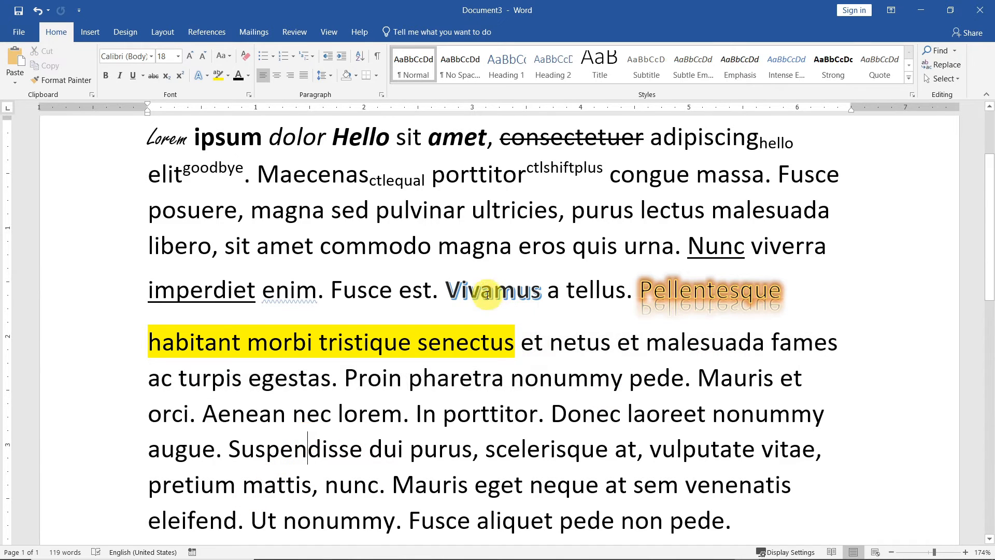
mouse_move(345, 378)
left_mouse_down()
mouse_move(622, 385)
mouse_move(559, 387)
left_mouse_up()
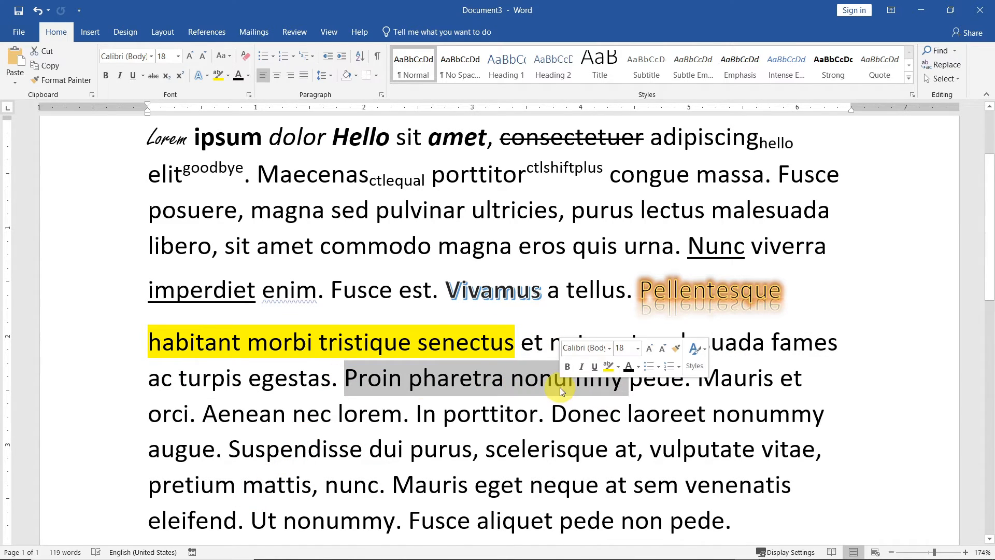
left_click(219, 75)
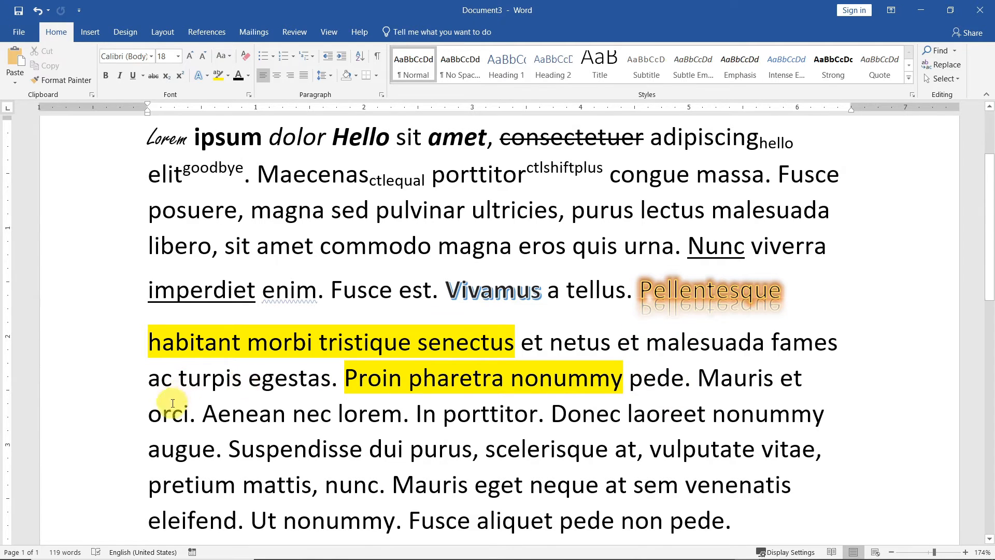
left_click_drag(203, 413, 402, 414)
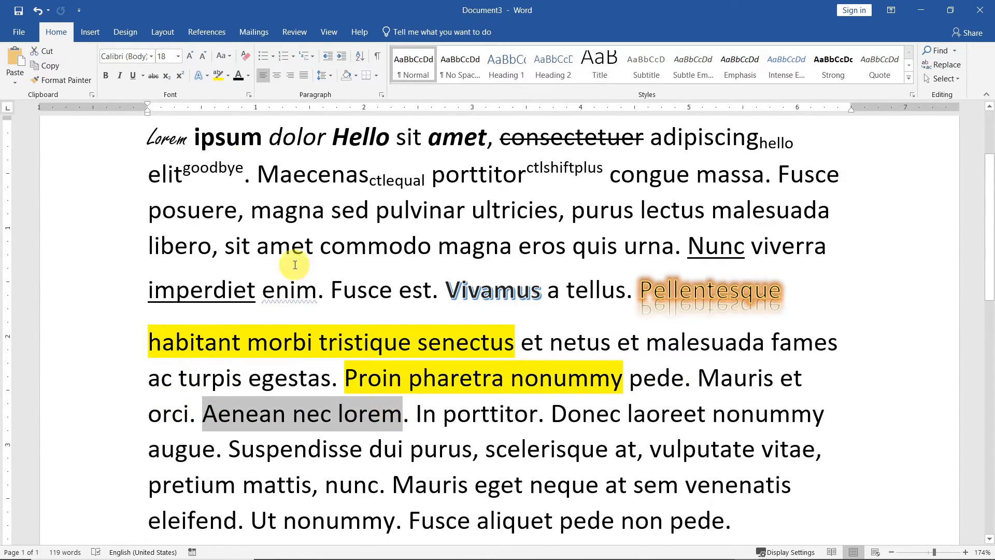
Colour 'Aenean nec lorem' with Orange, Accent 2, Darker 25% font colour
left_click(248, 77)
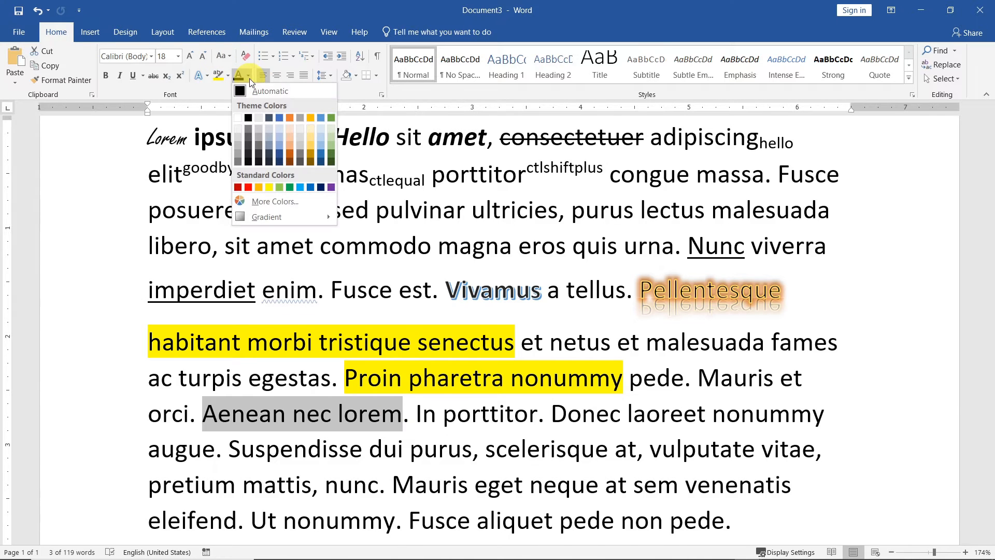
left_click(288, 155)
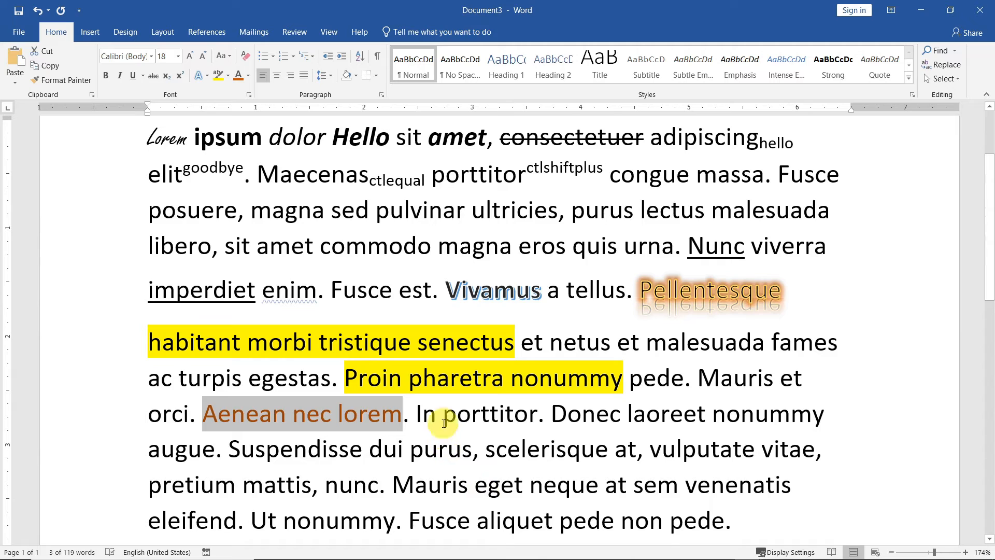
left_click(249, 76)
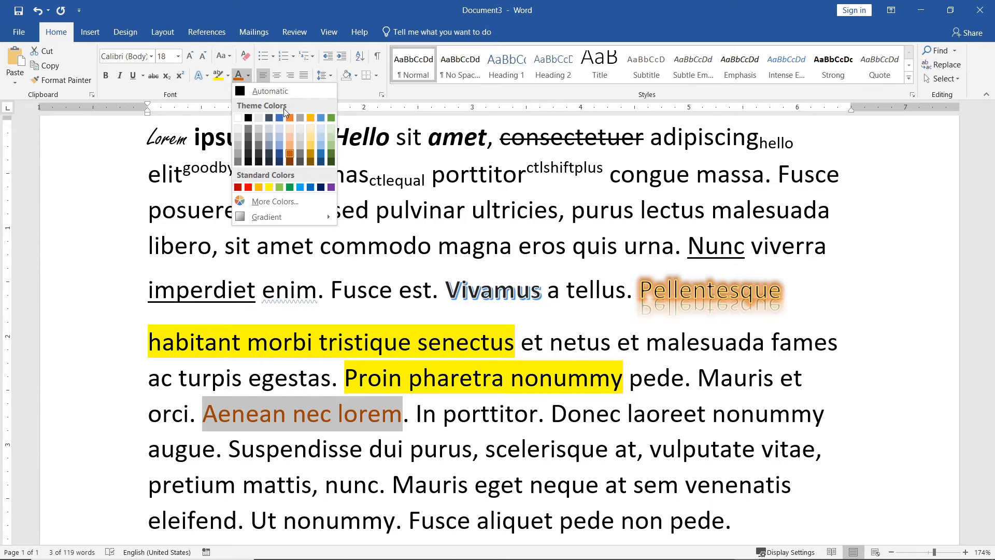
left_click(336, 421)
left_click(437, 414)
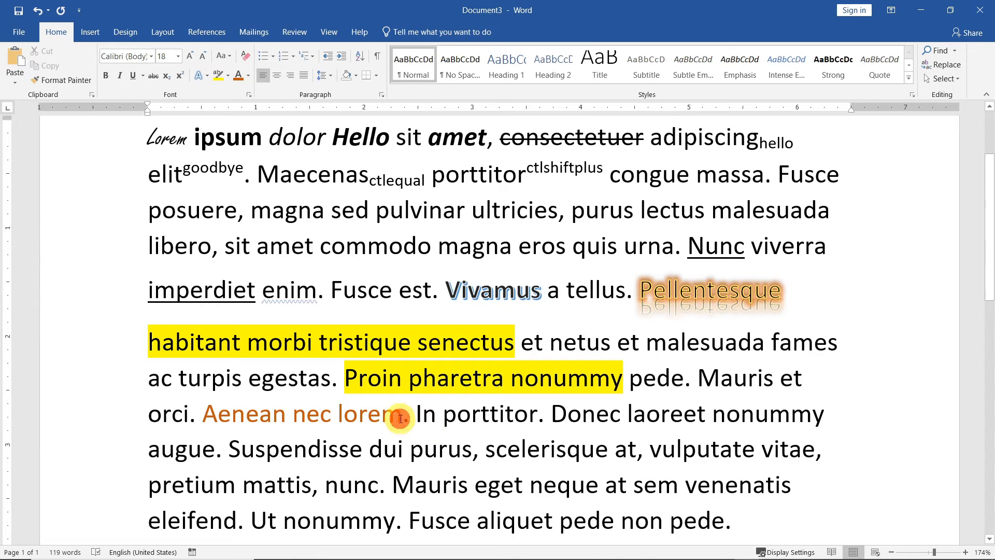
left_click_drag(401, 413, 248, 408)
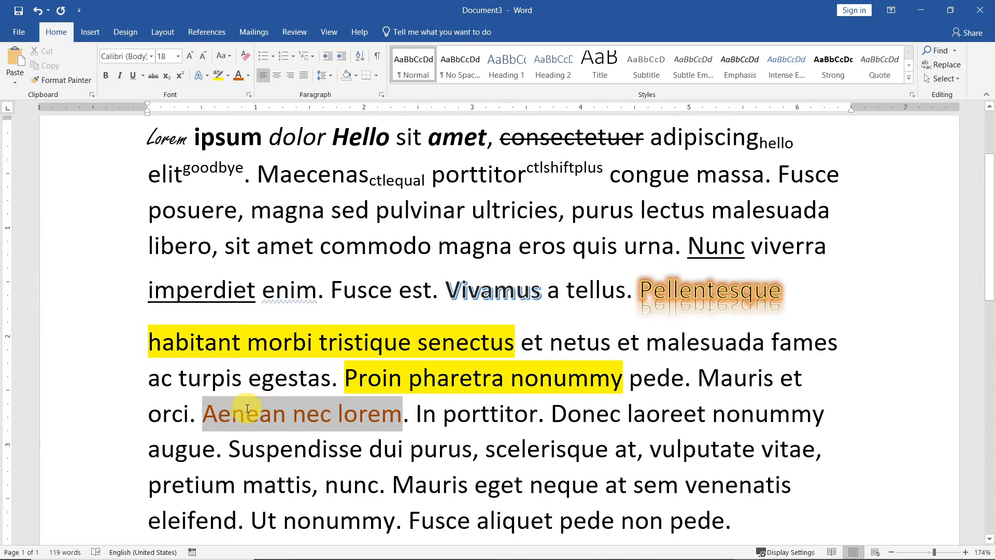
left_click(248, 76)
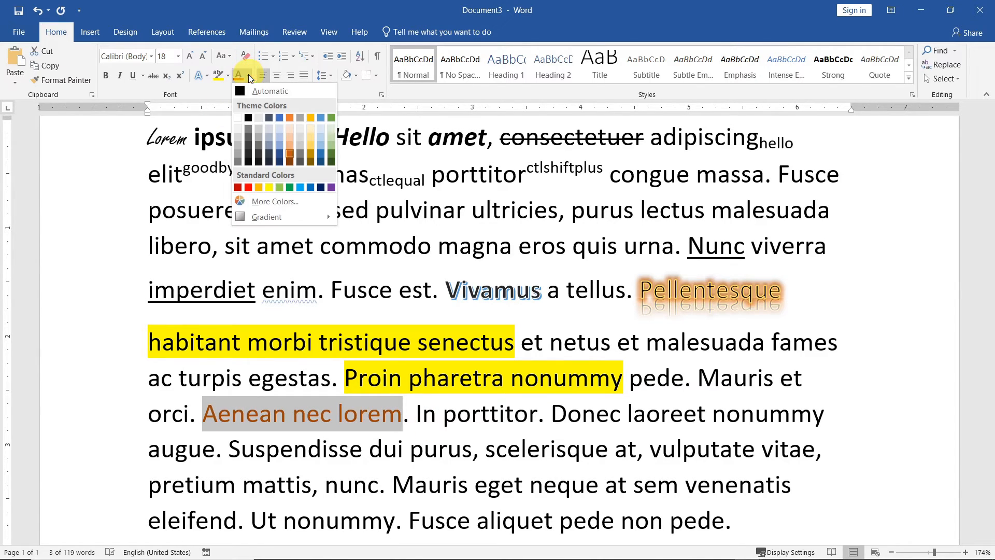
left_click(291, 156)
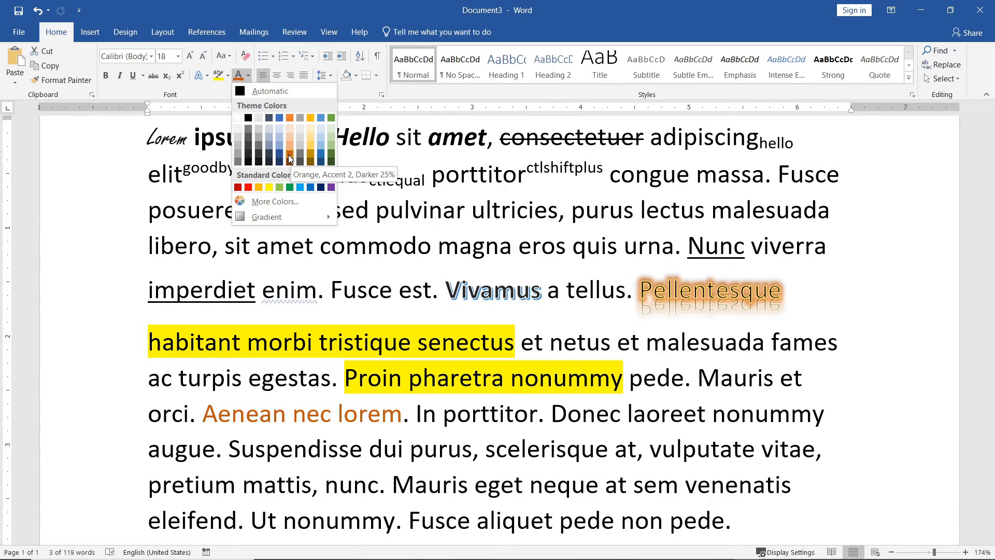
left_click(124, 173)
left_click(435, 413)
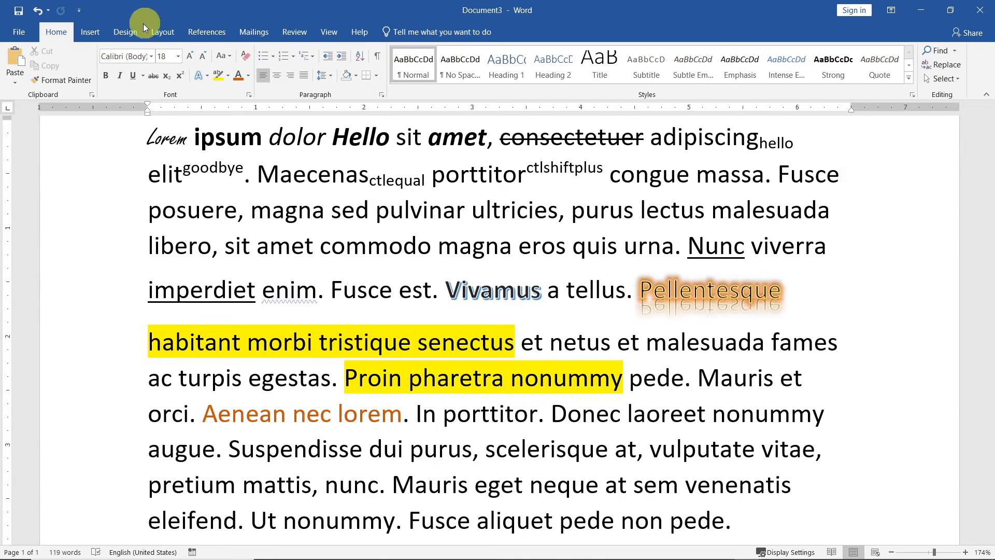
Switch the document's theme colours to Red Violet and check the updated font colour palette
left_click(126, 32)
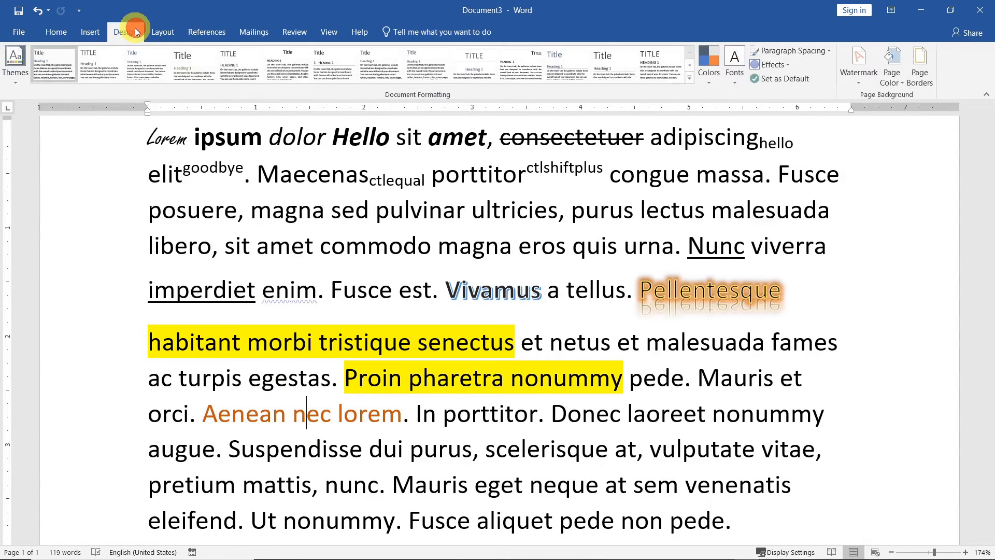
left_click(708, 74)
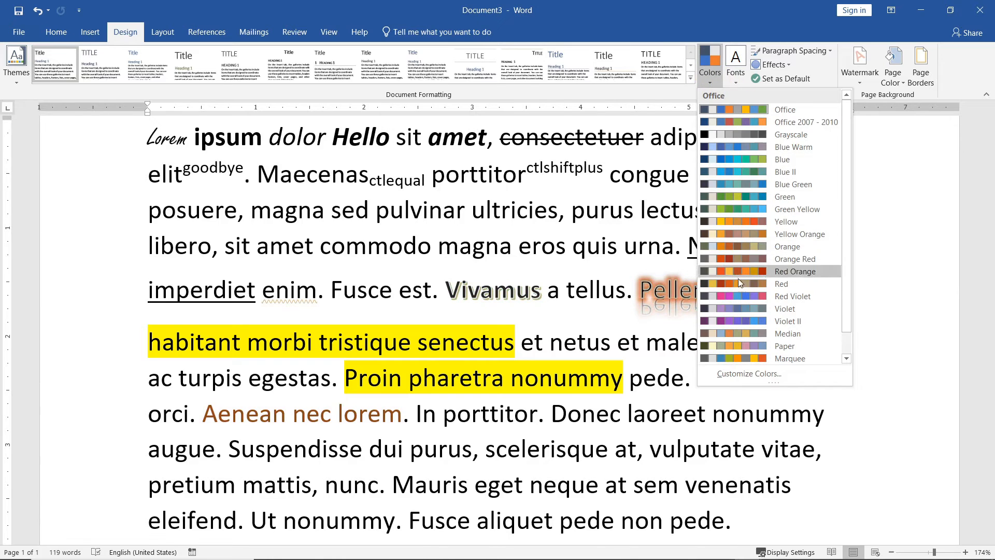
left_click(740, 296)
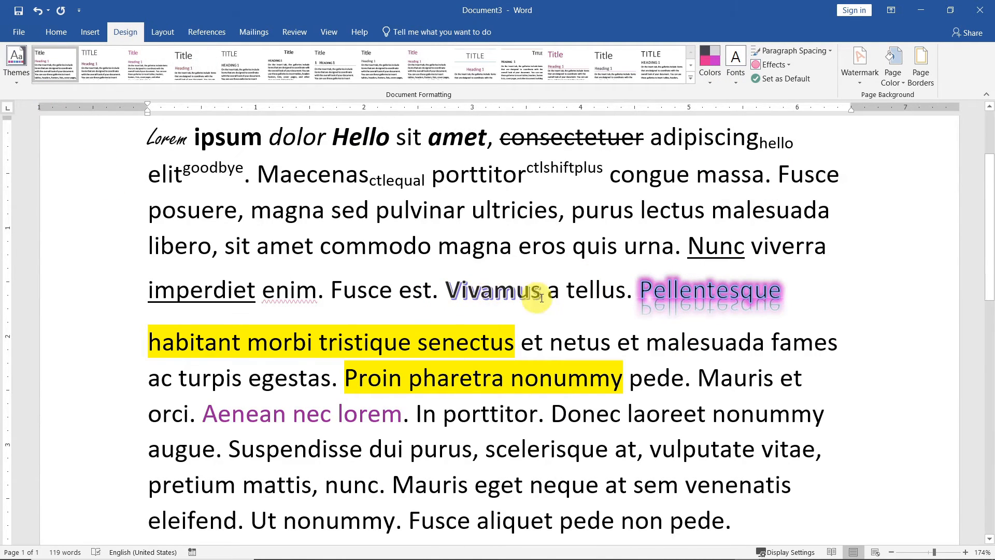
left_click(307, 413)
left_click(55, 34)
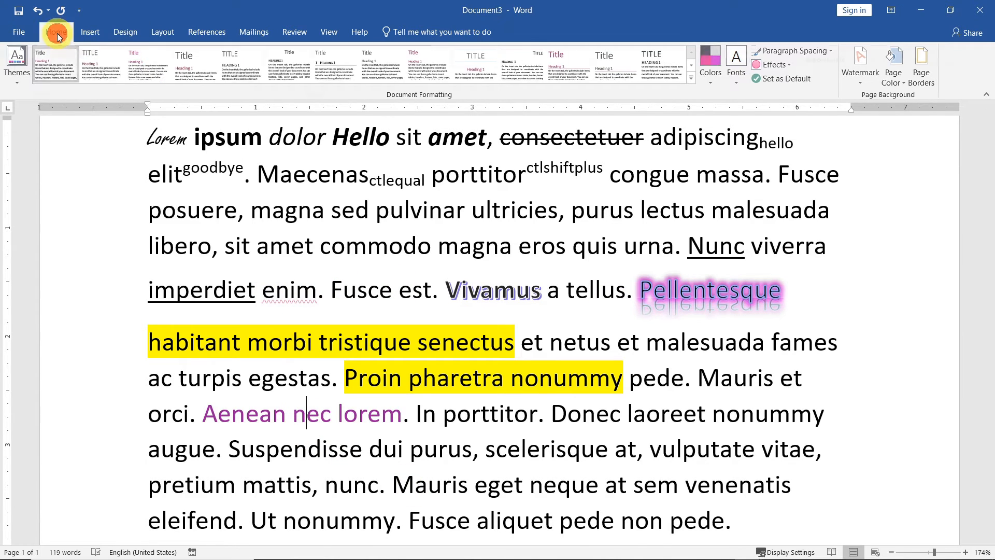
left_click(247, 75)
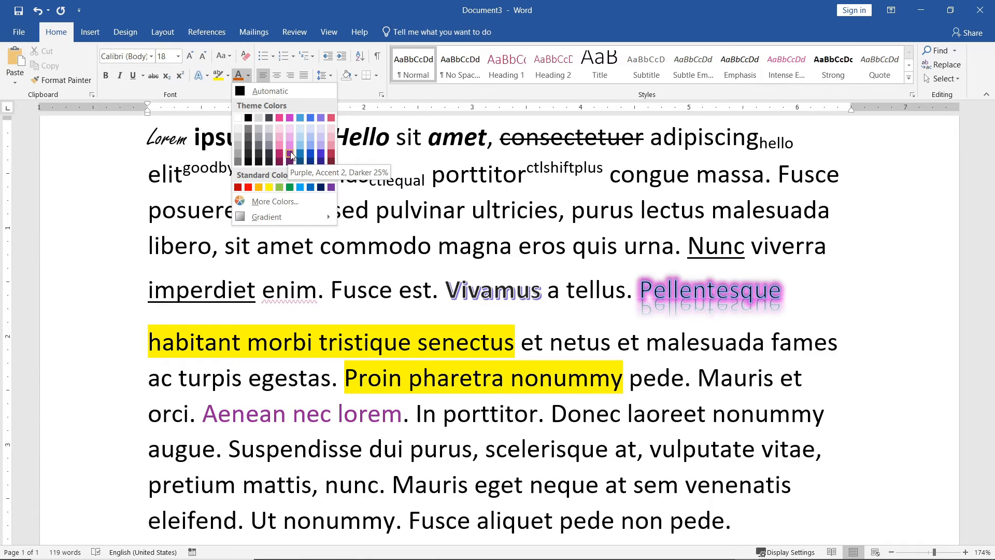
Clear all formatting from 'habitant morbi tristique senectus', resetting it to Normal 11 pt
left_click(597, 414)
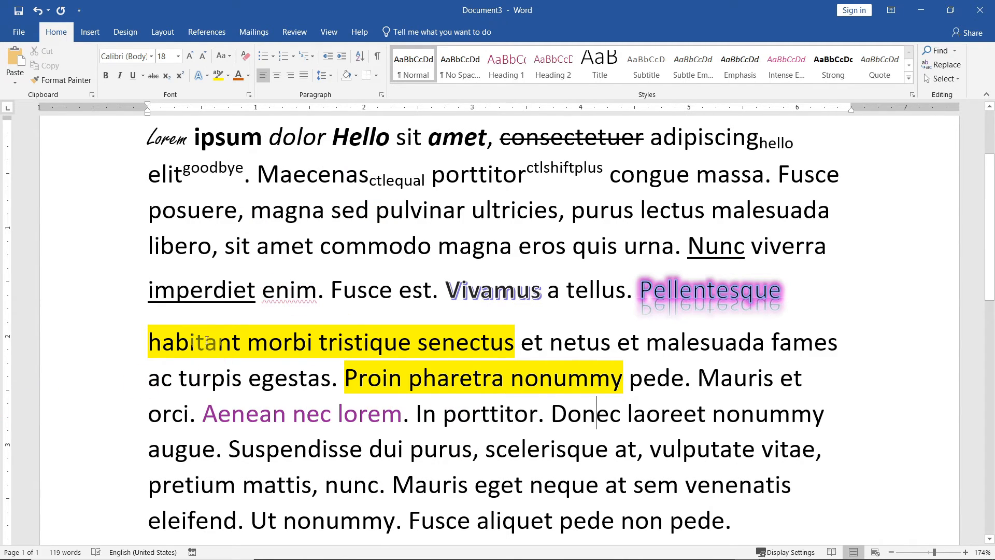
left_click_drag(518, 337, 173, 342)
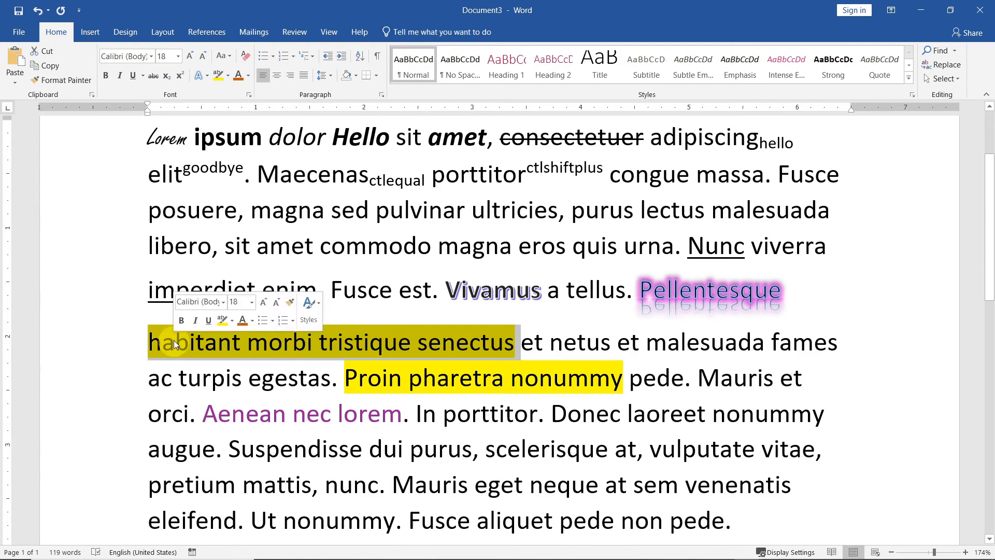
left_click(245, 60)
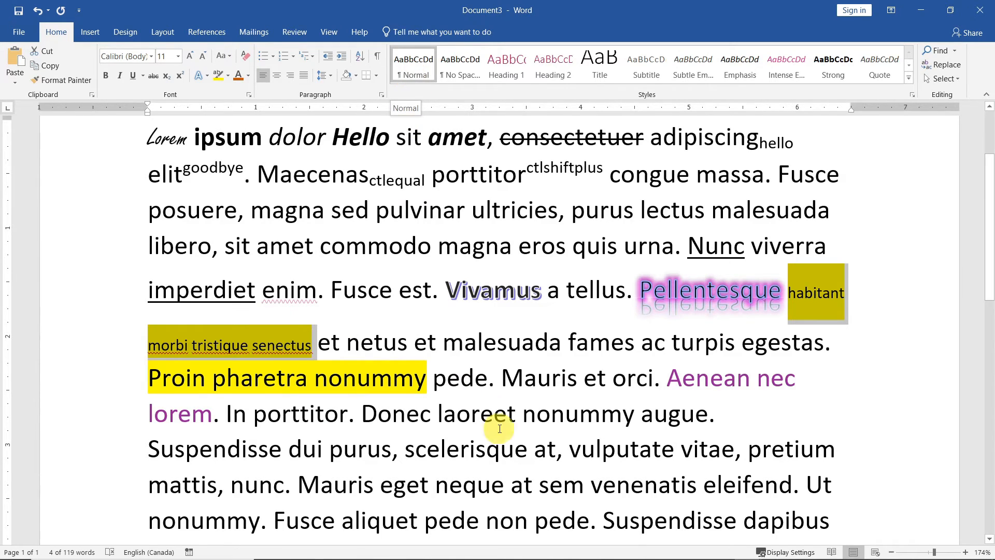
left_click(471, 376)
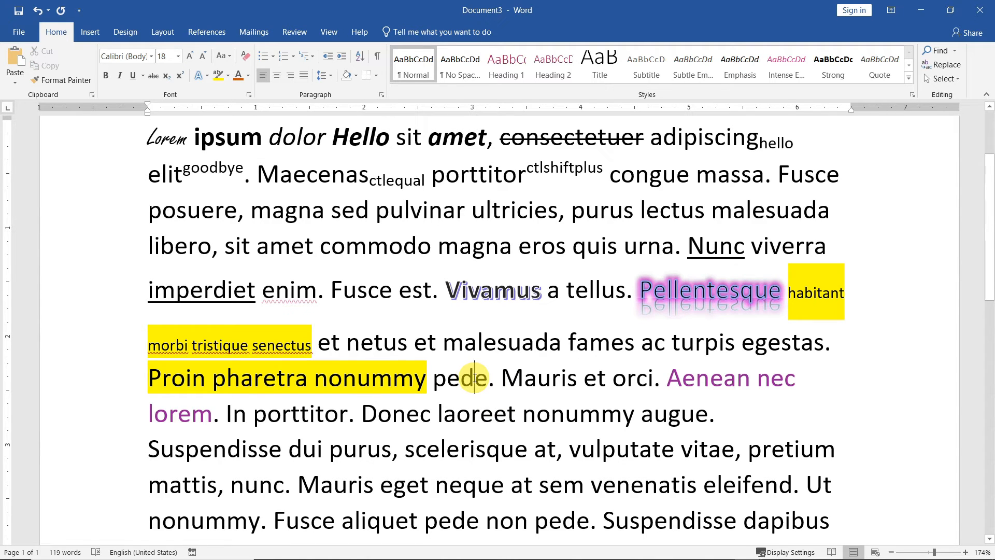
Open the Font dialog for 'Donec laoreet nonummy augue.', trying styles and settling on Regular
scroll(493, 403, "down", 1)
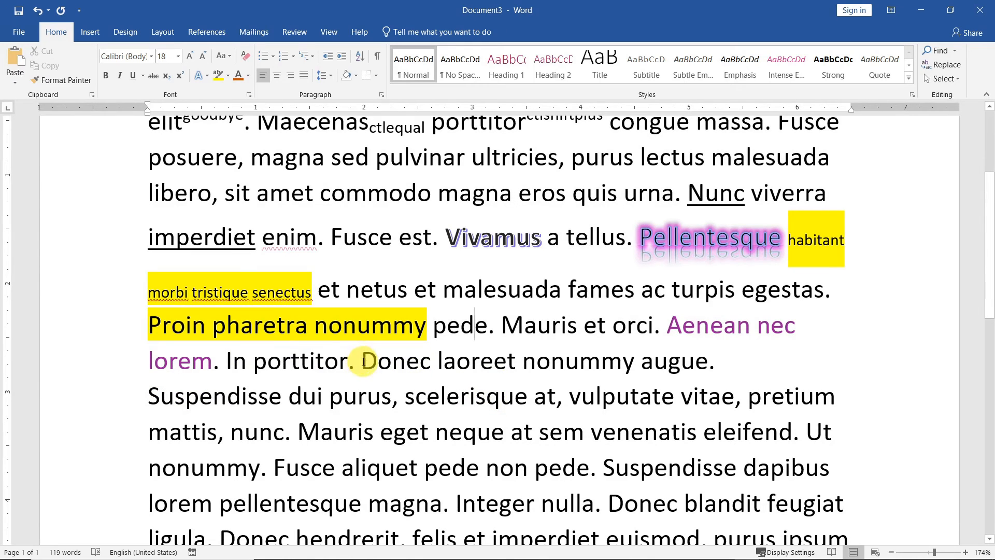
left_click_drag(363, 361, 717, 363)
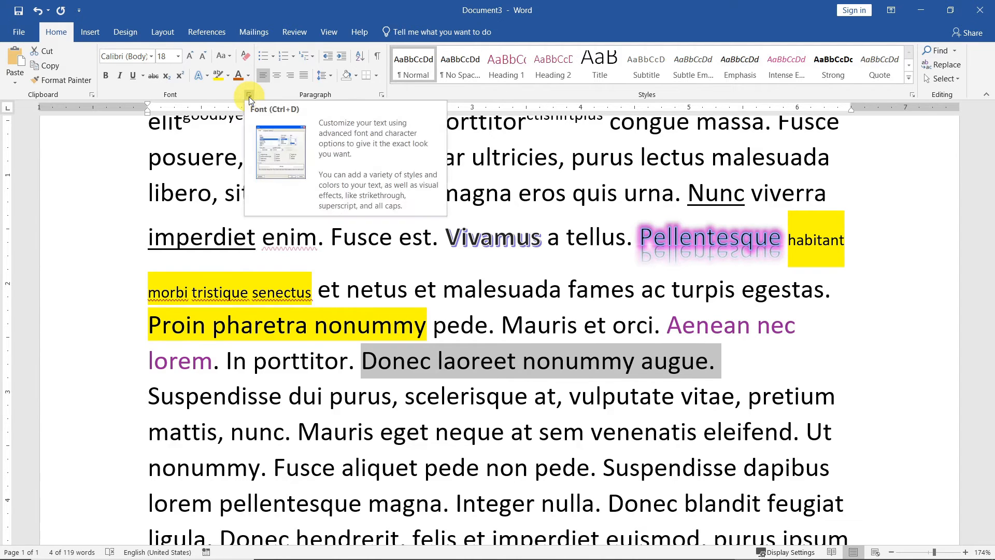
left_click(249, 97)
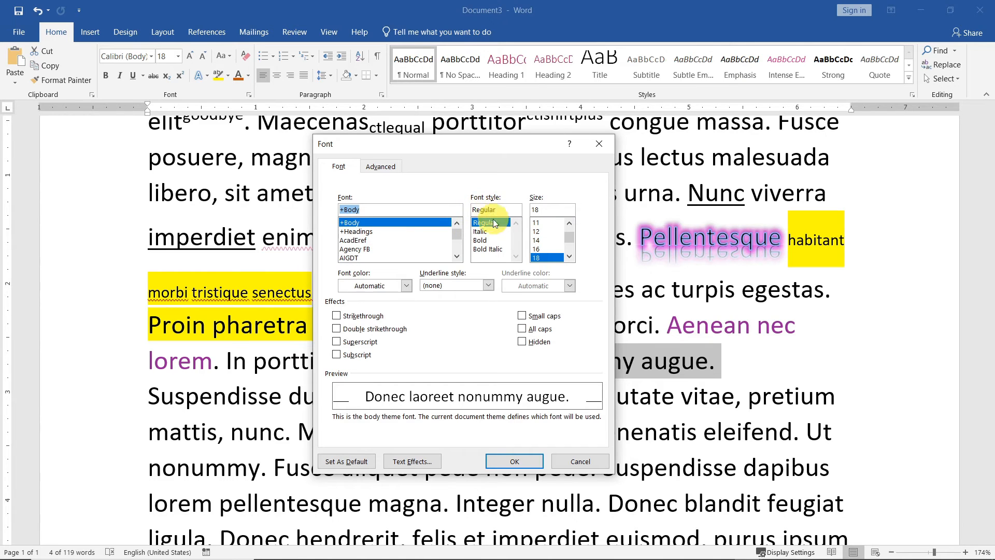
left_click(483, 231)
left_click(485, 239)
left_click(491, 249)
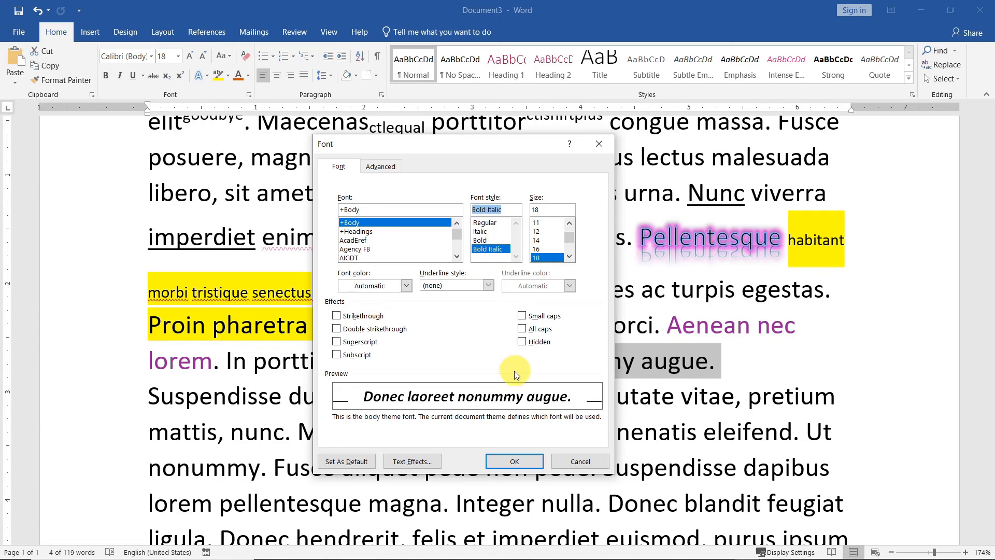
left_click(486, 224)
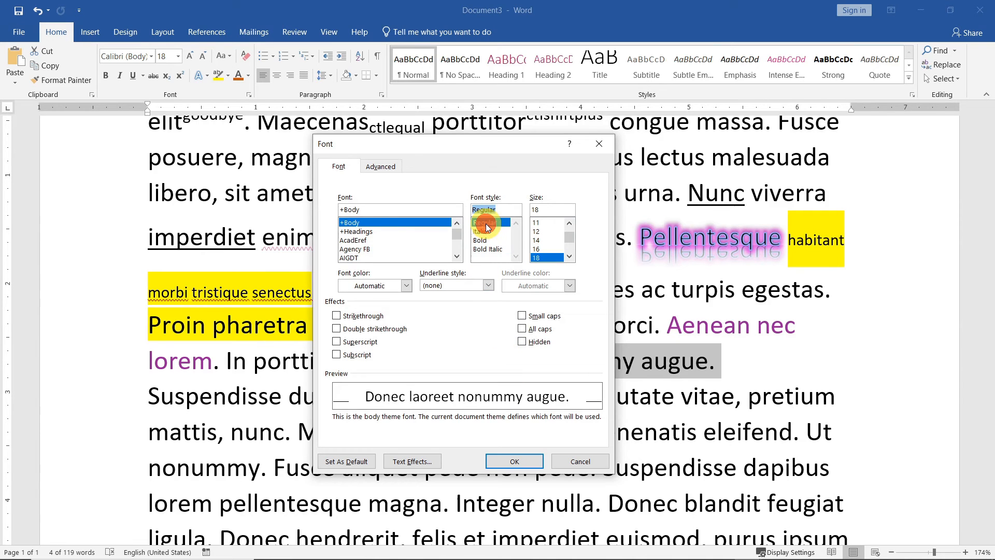
Set the font colour to light blue after briefly trying dark pink
left_click(407, 287)
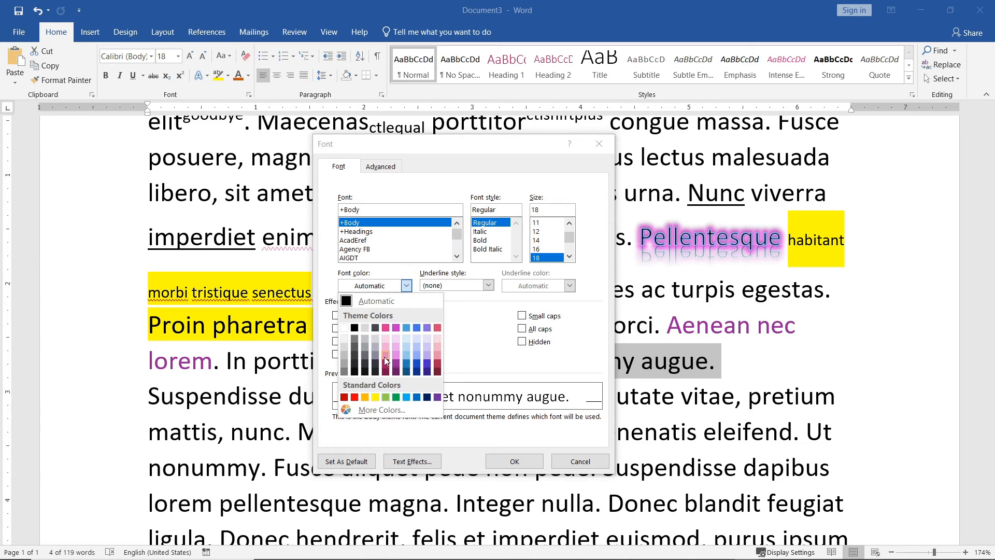
left_click(385, 362)
left_click(406, 286)
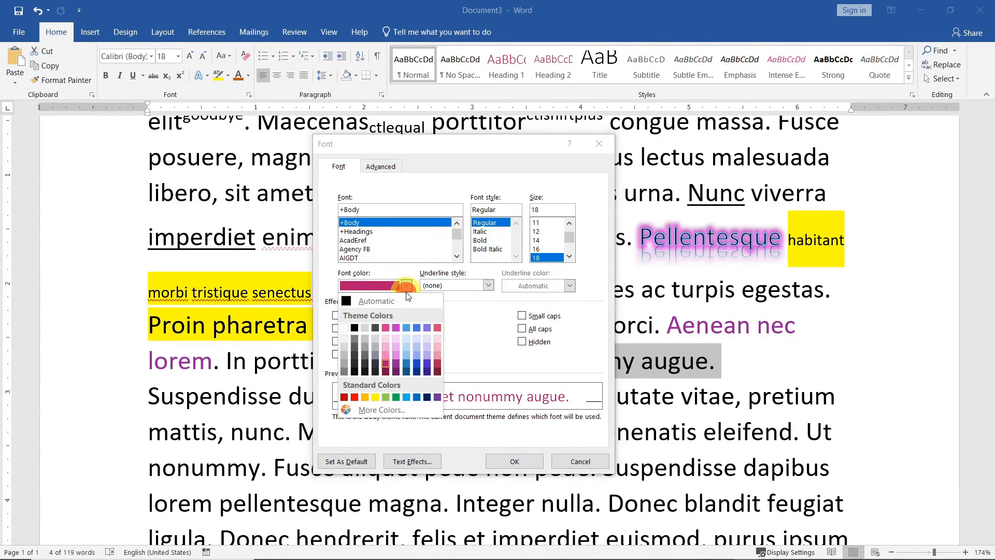
left_click(406, 285)
left_click(404, 286)
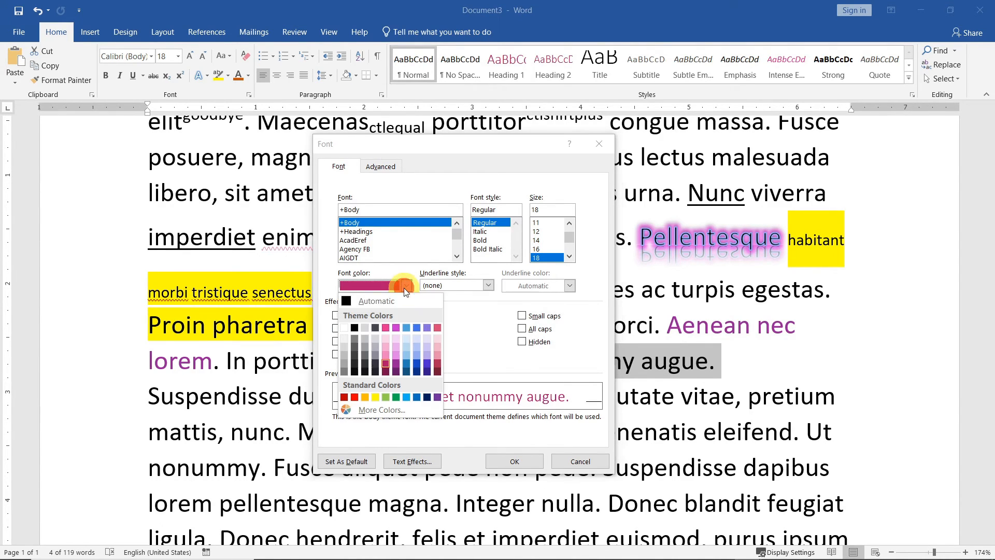
left_click(406, 356)
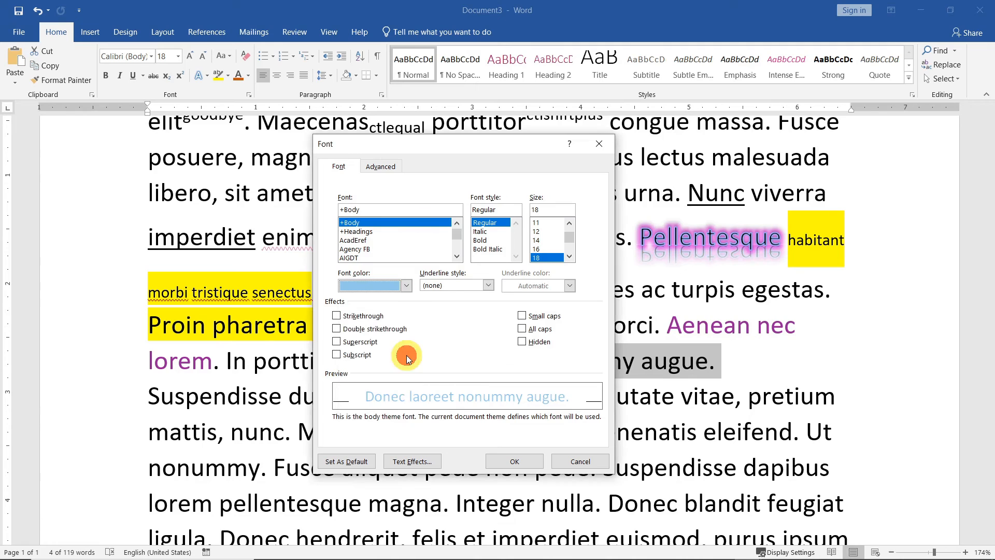
left_click(488, 285)
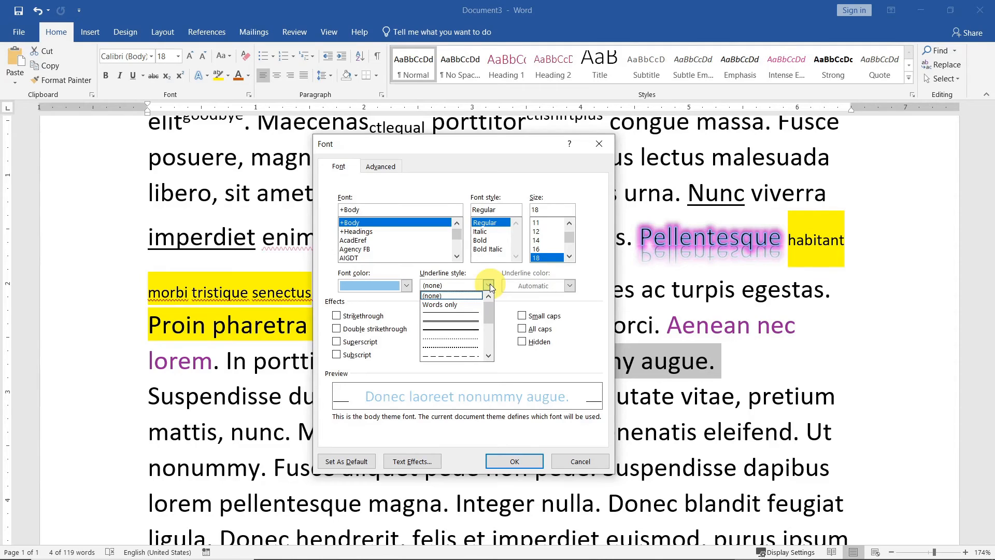
Try words-only and double wavy underlines, then set the underline style to (none)
left_click(454, 305)
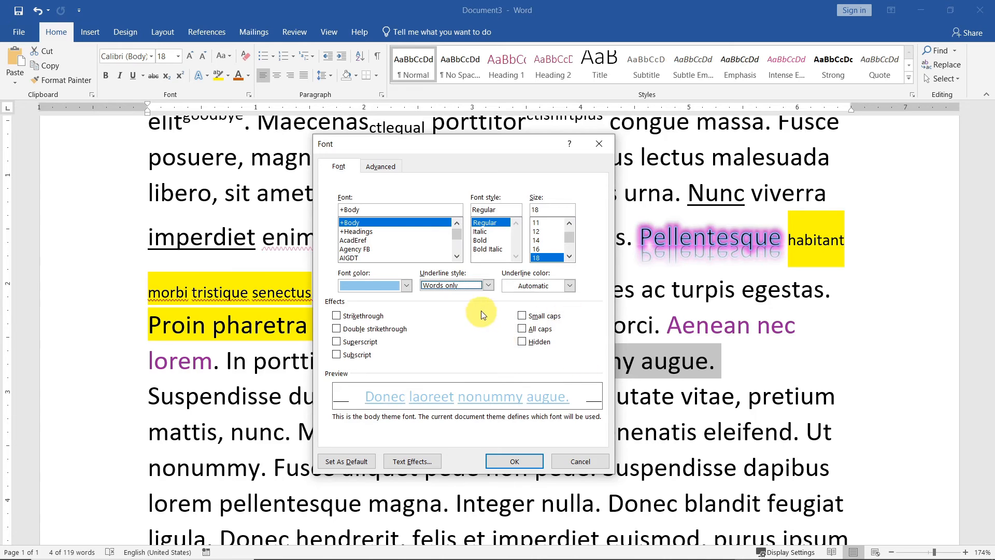
left_click(488, 285)
left_click_drag(489, 308, 489, 342)
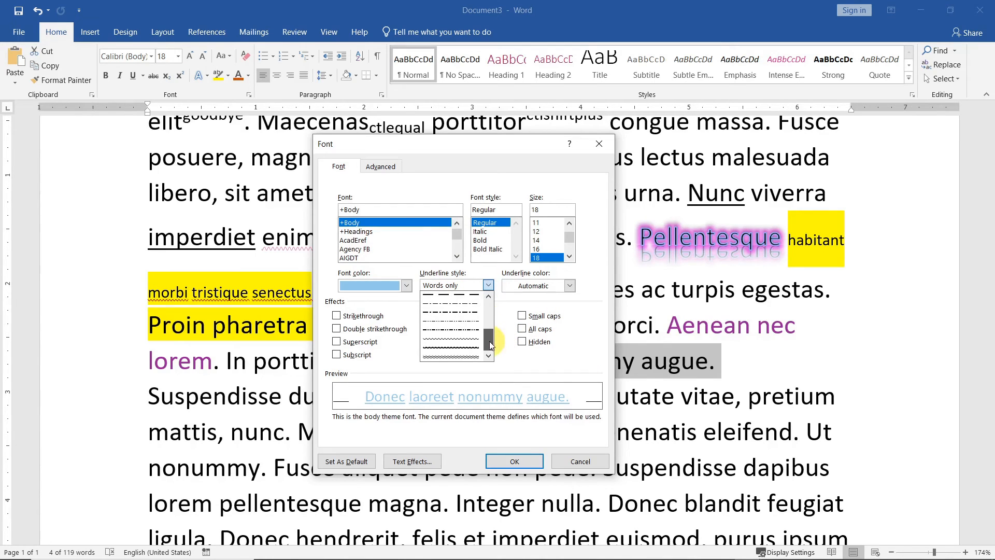
left_click(455, 355)
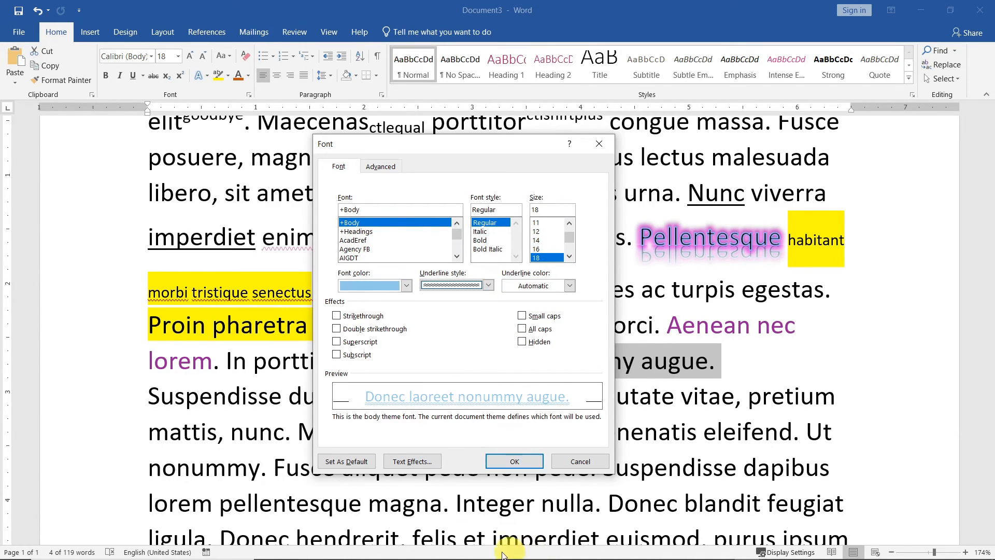
left_click(486, 287)
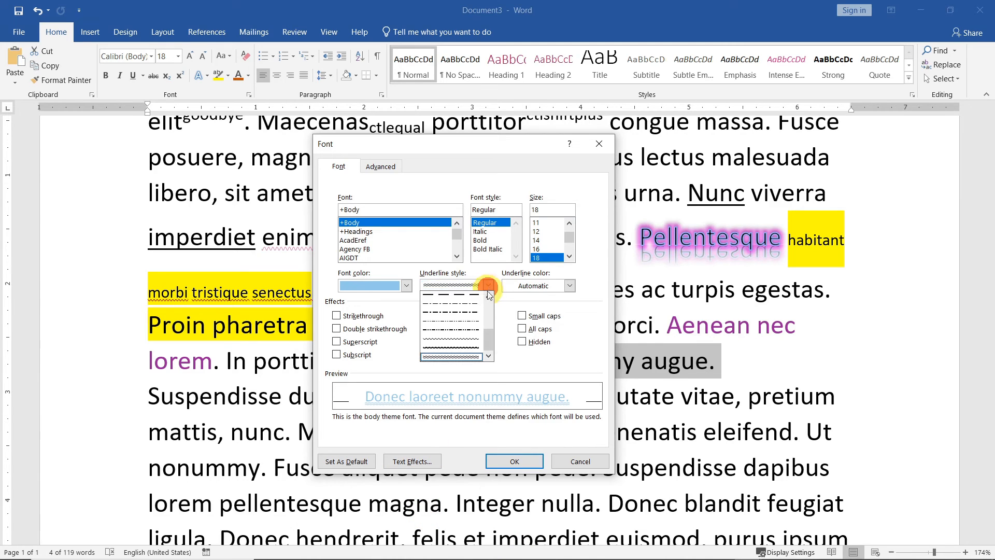
scroll(456, 321, "up", 5)
left_click(447, 295)
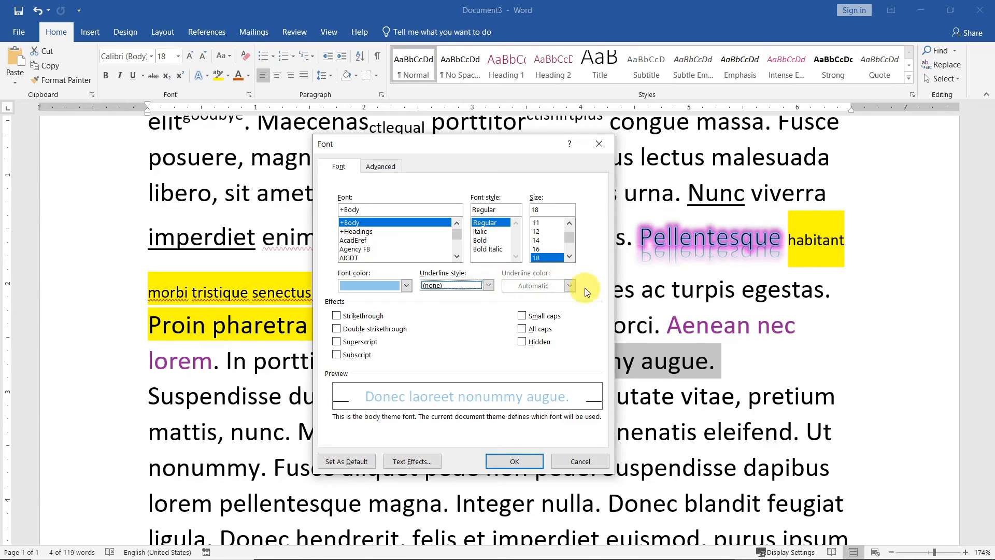
Preview strikethrough, double strikethrough, superscript and subscript, leave them off, and enable All caps
left_click(337, 317)
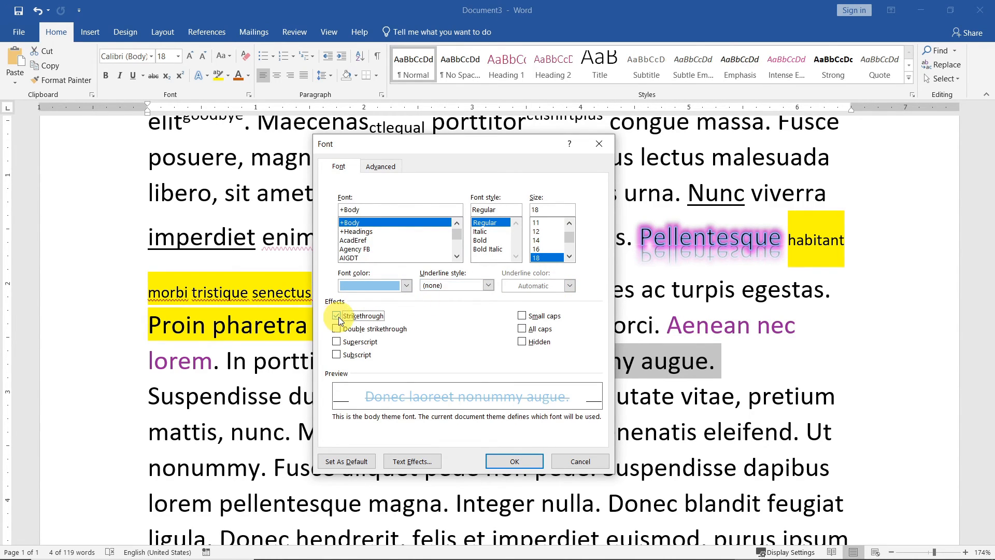
left_click(337, 317)
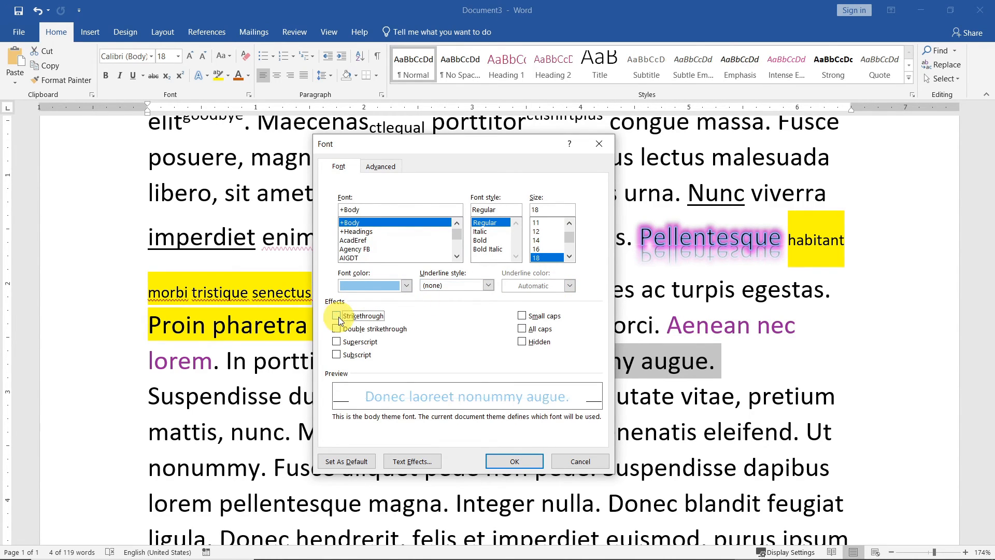
left_click(363, 334)
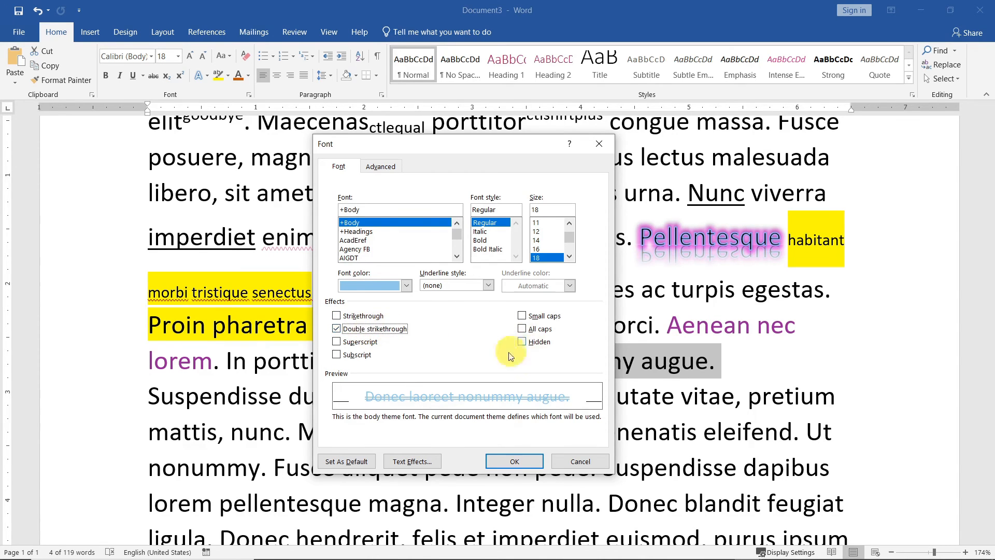
left_click(378, 332)
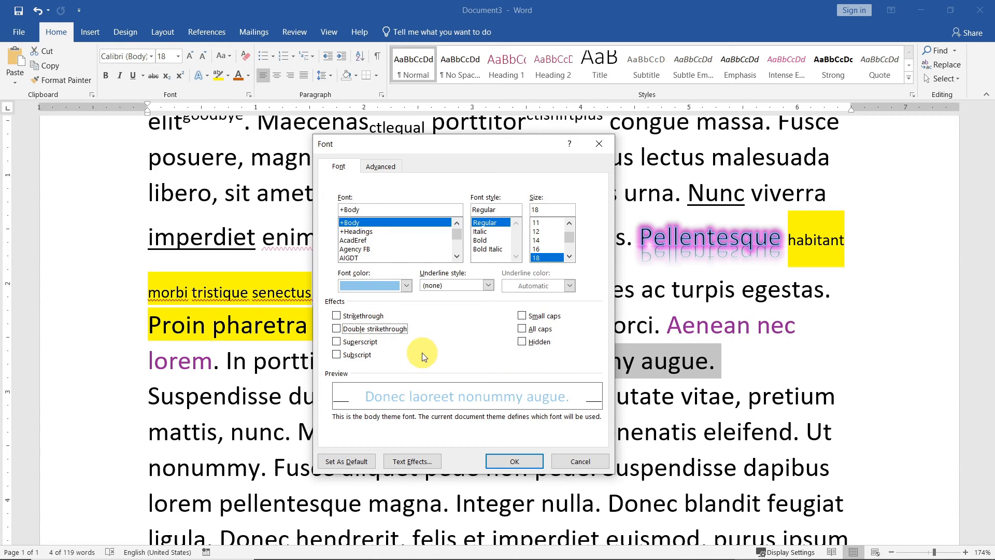
left_click(361, 343)
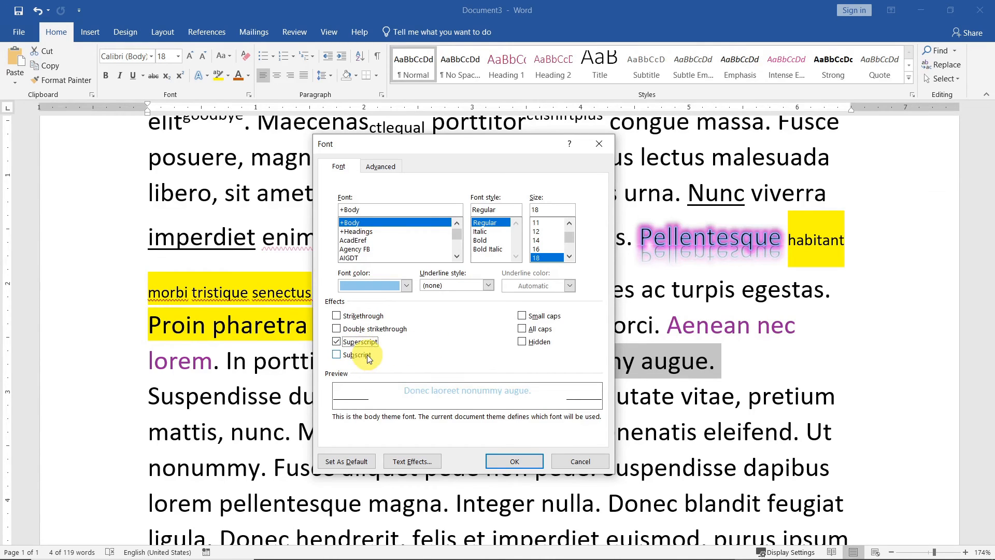
left_click(368, 355)
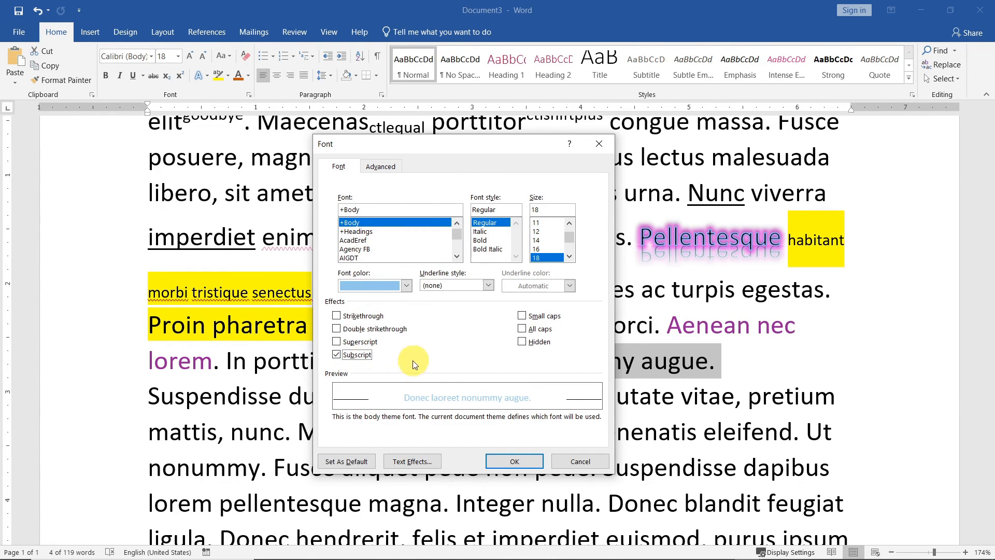
left_click(365, 355)
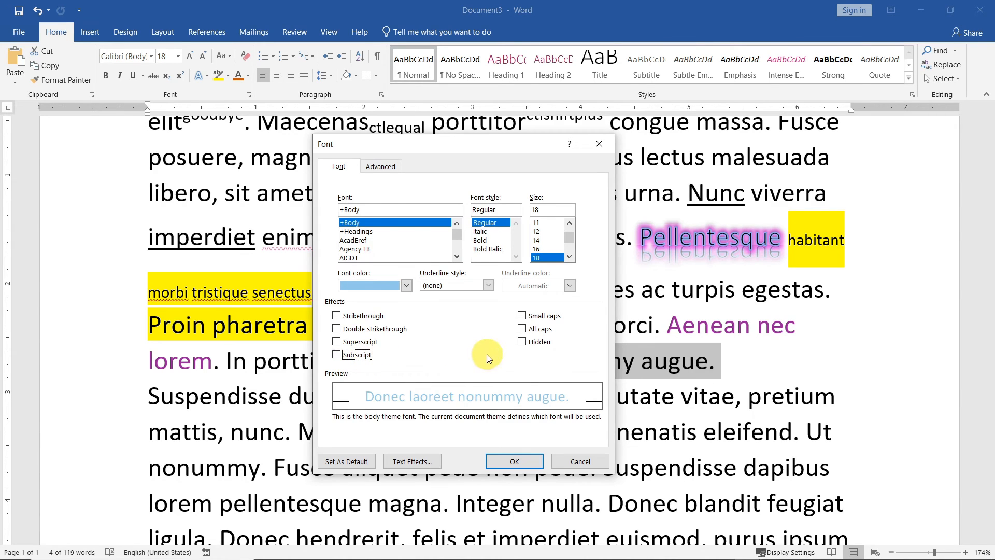
left_click(521, 328)
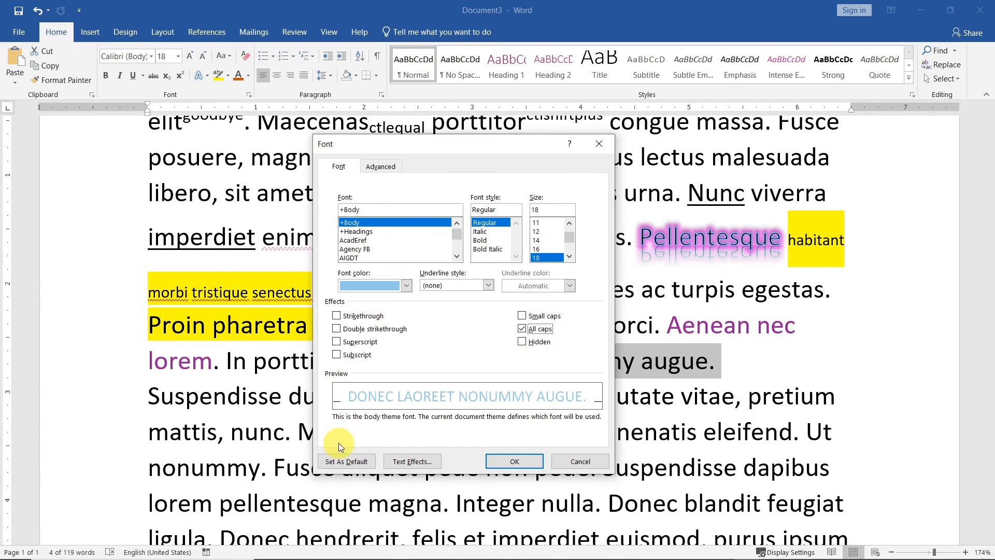
Try Small caps, close the Font dialog, and copy the formatting of 'Vivamus' with Format Painter
left_click(521, 316)
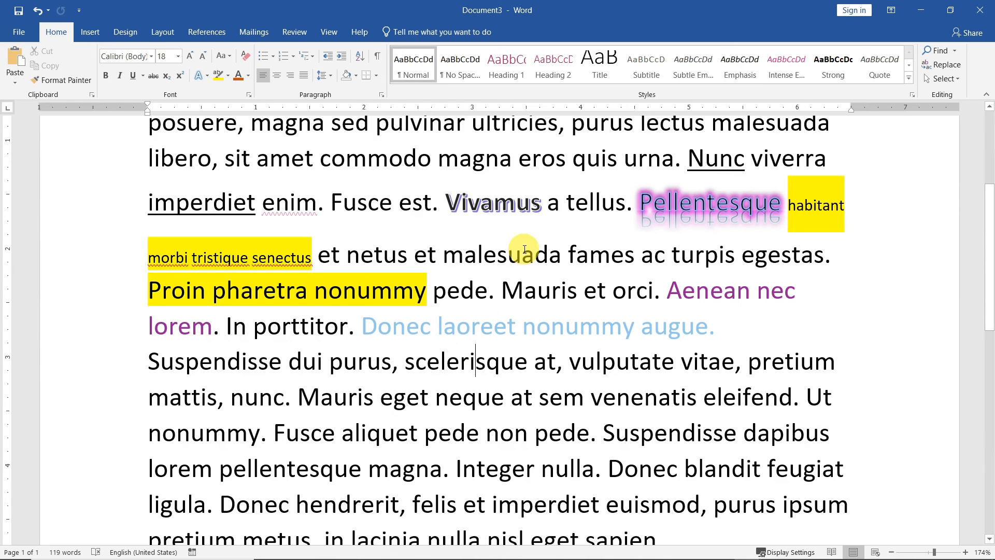
left_click(494, 199)
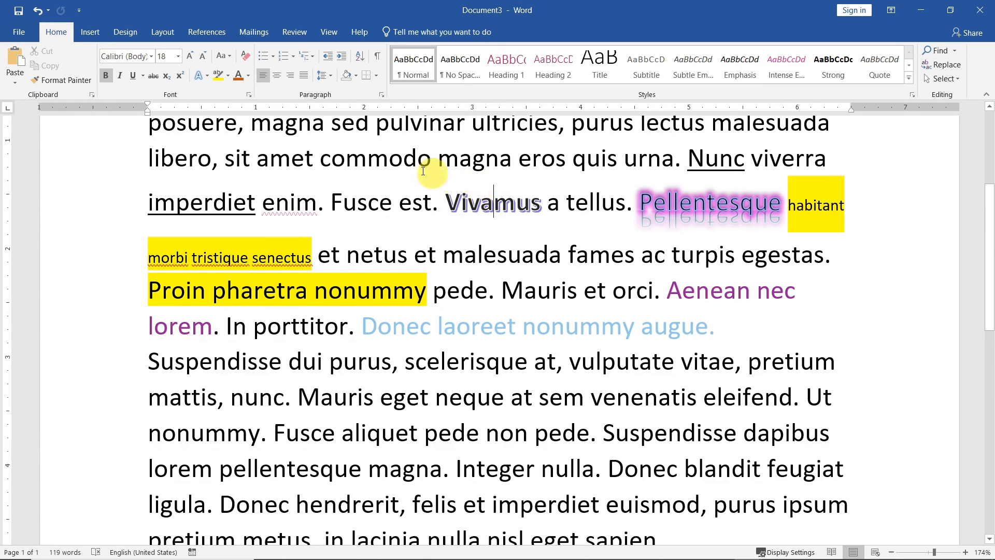
left_click(67, 80)
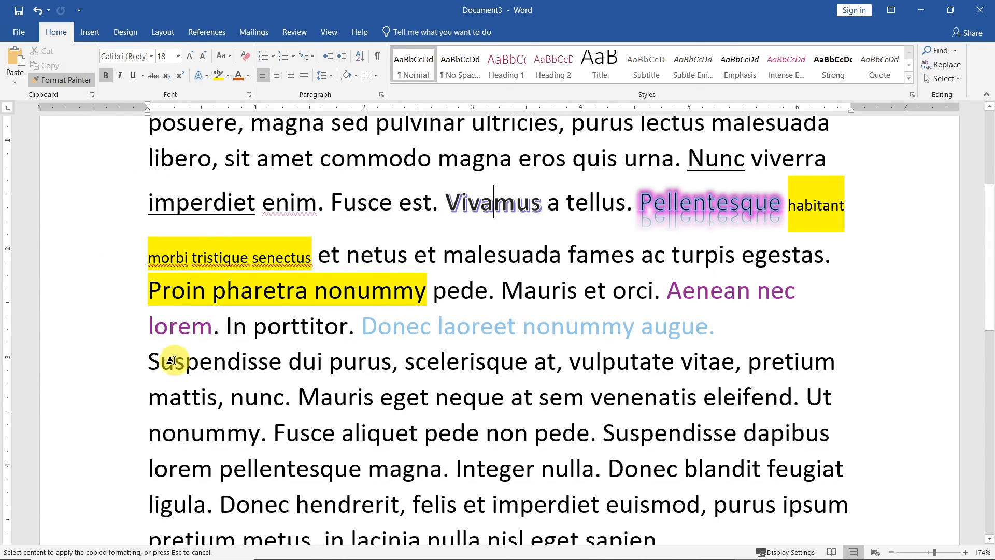
Paint Vivamus's style onto 'Suspendisse dui purus', and Pellentesque's glow onto nunc, sem, Suspendisse, aliquet
left_click_drag(155, 359, 380, 369)
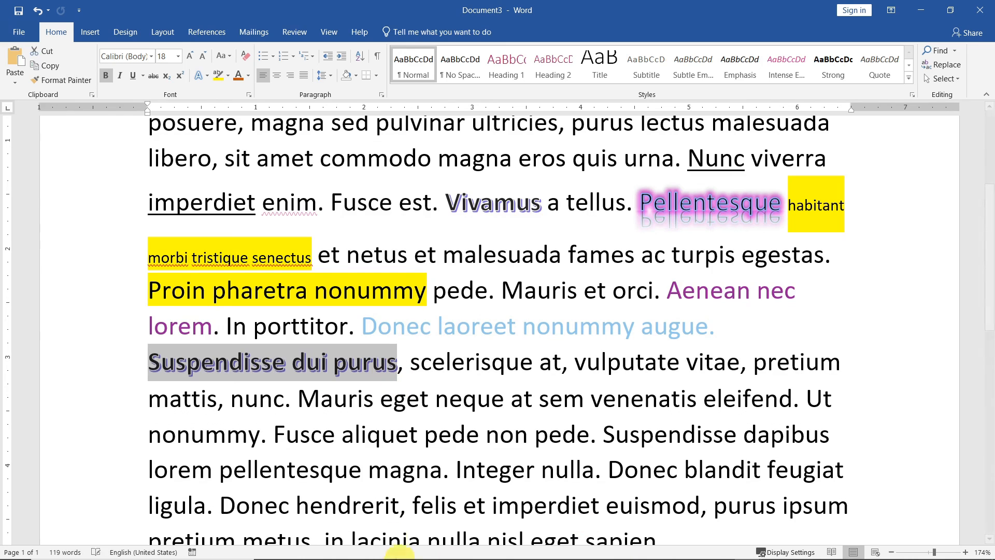
left_click(444, 398)
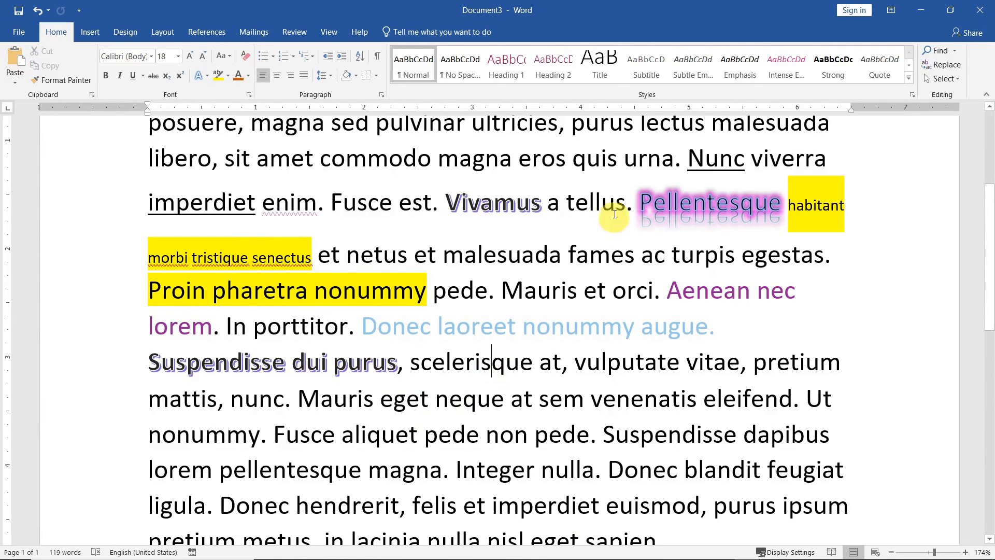
left_click(738, 203)
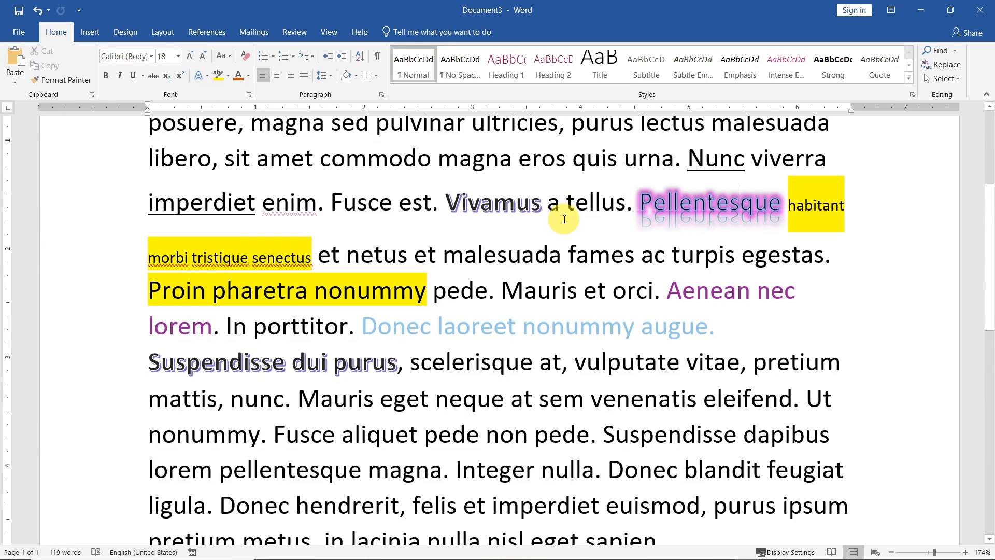
left_click(74, 83)
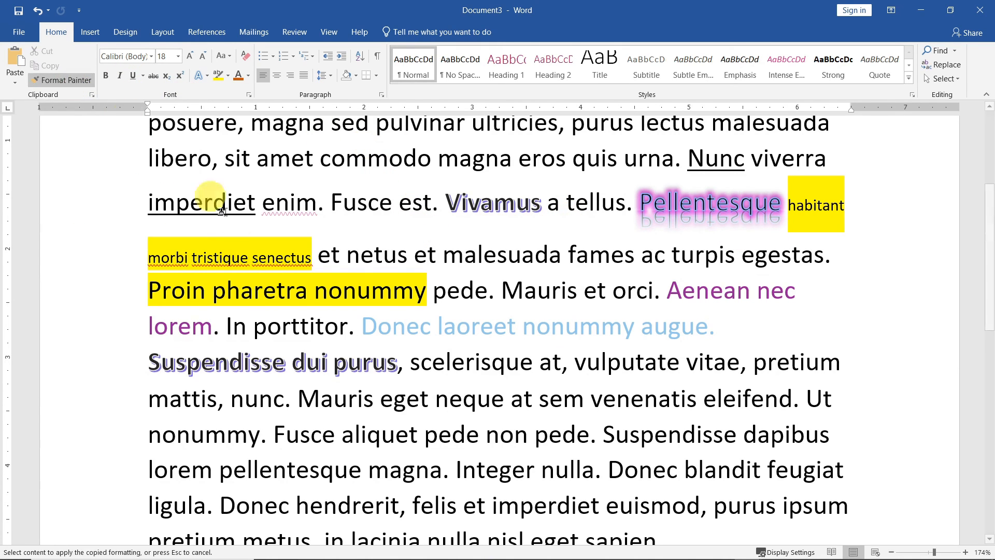
left_click_drag(234, 399, 289, 400)
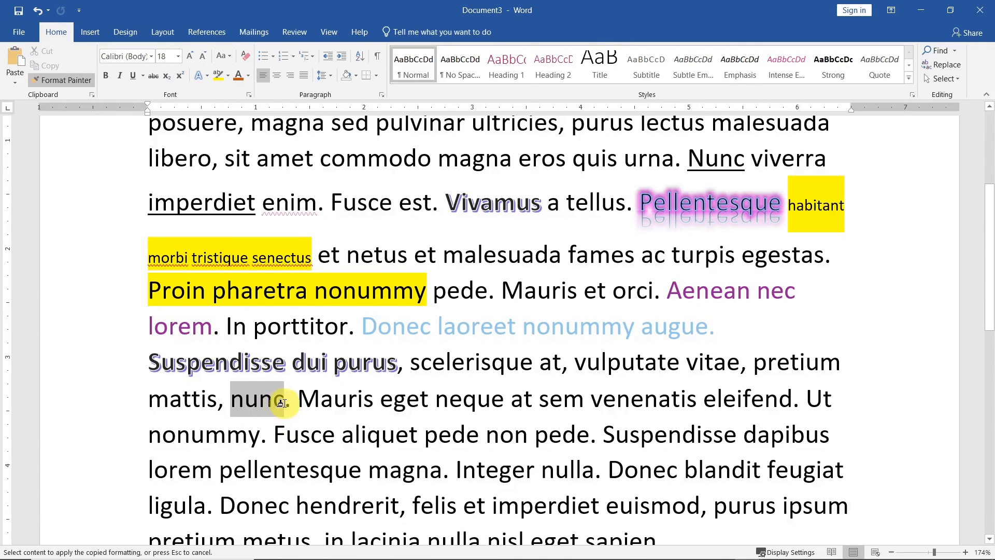
left_click(568, 409)
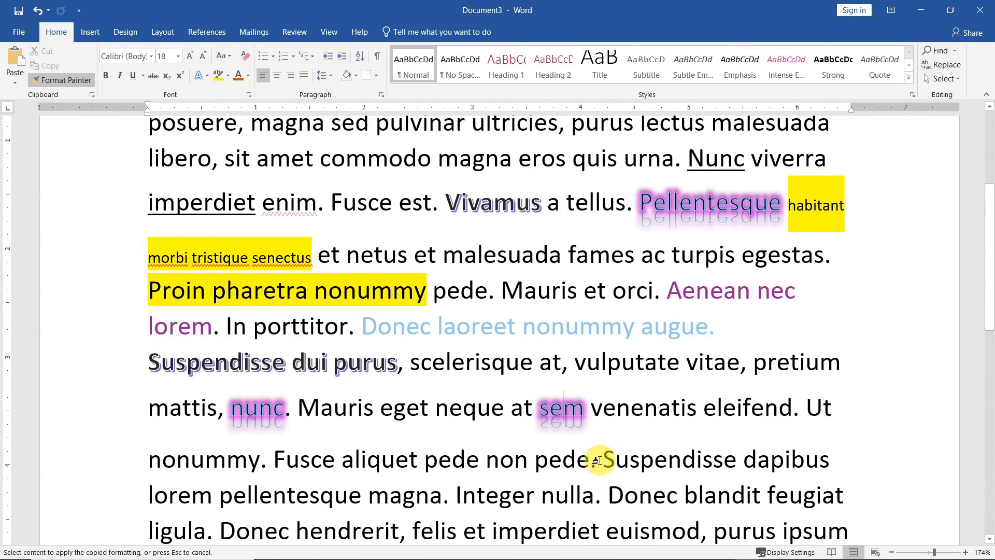
left_click(667, 457)
left_click(374, 462)
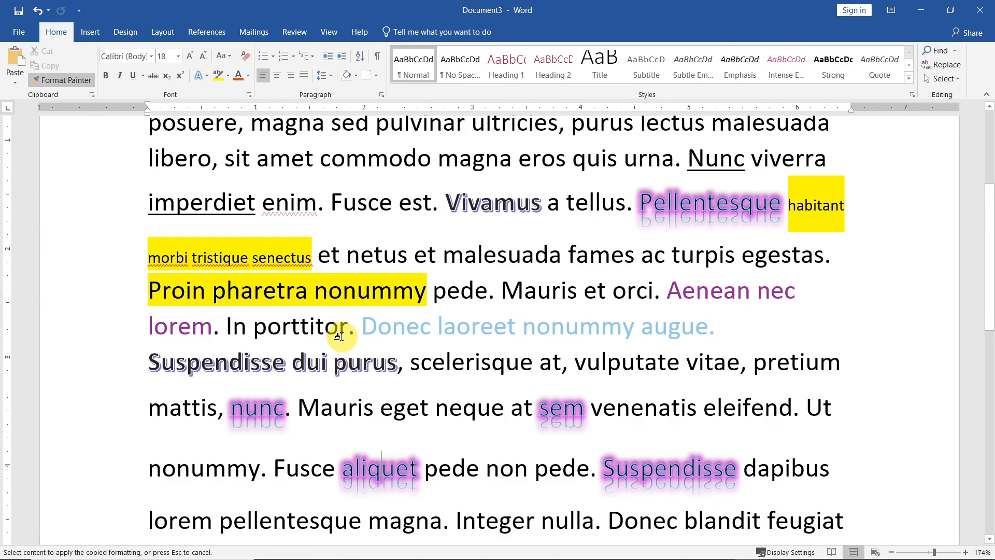
key("Return")
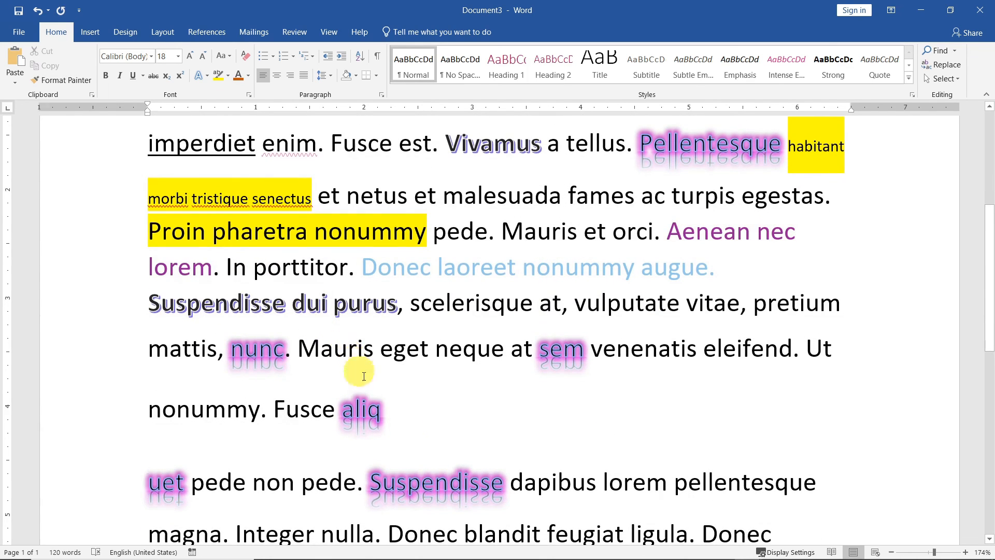
scroll(461, 449, "down", 3)
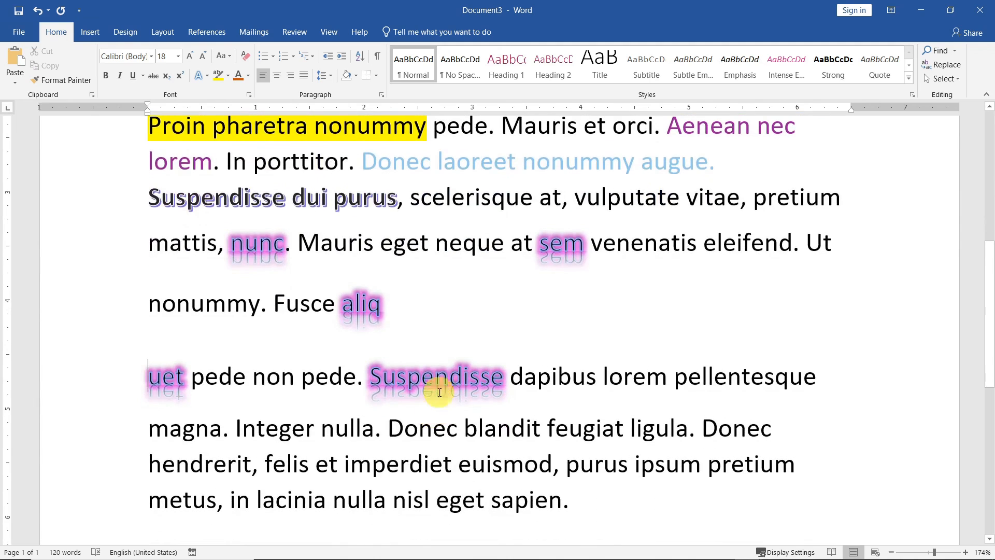
left_click(417, 370)
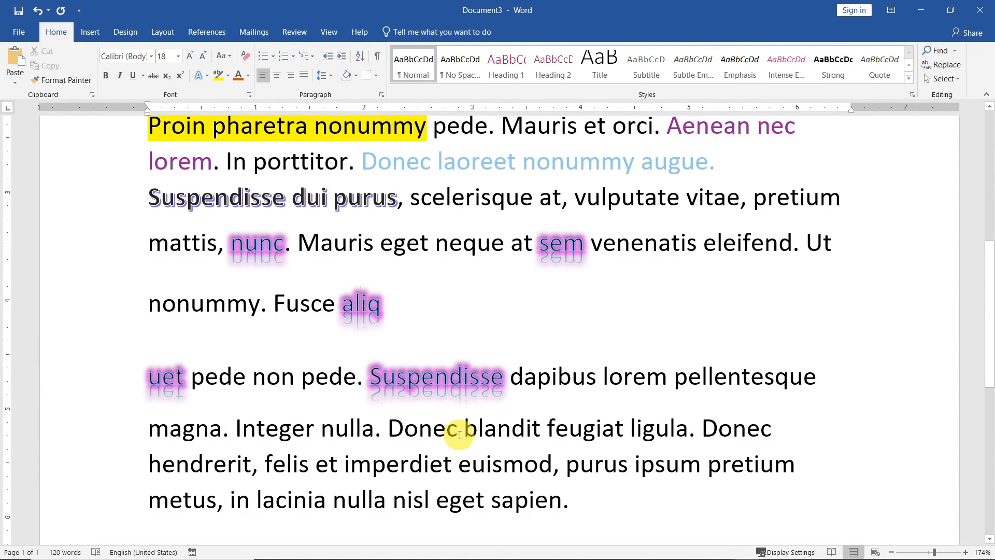
scroll(459, 435, "up", 5)
scroll(459, 435, "down", 5)
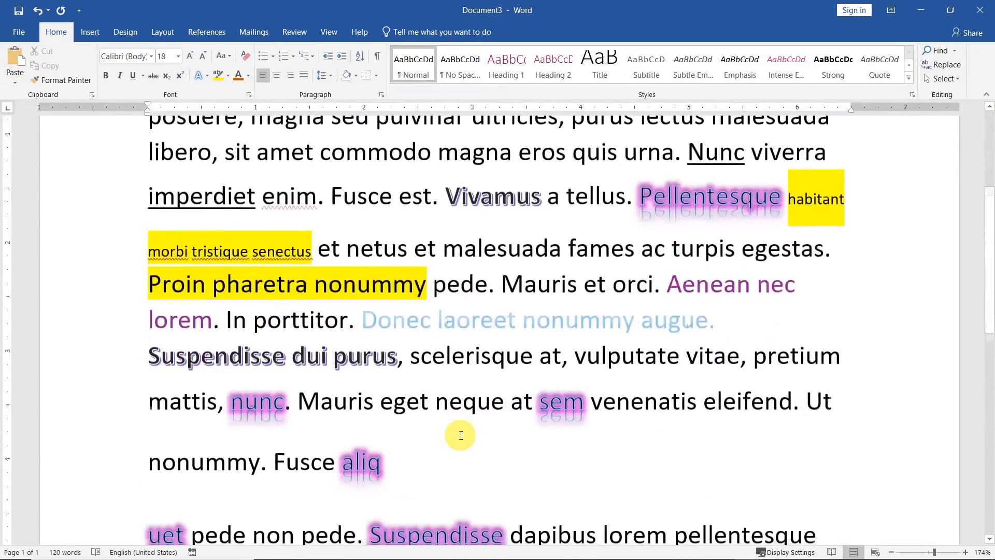